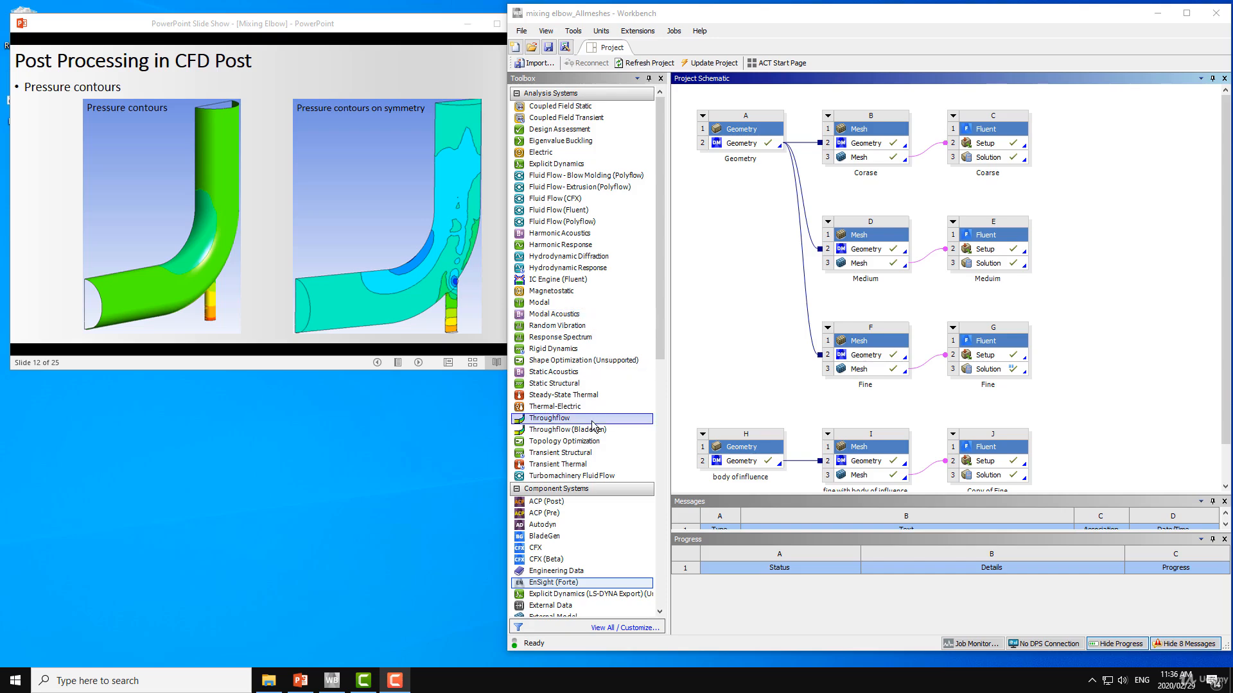
Add a Results component system to the project schematic, connected to the Solution of the Coarse Fluent system
scroll(603, 398, "down", 6)
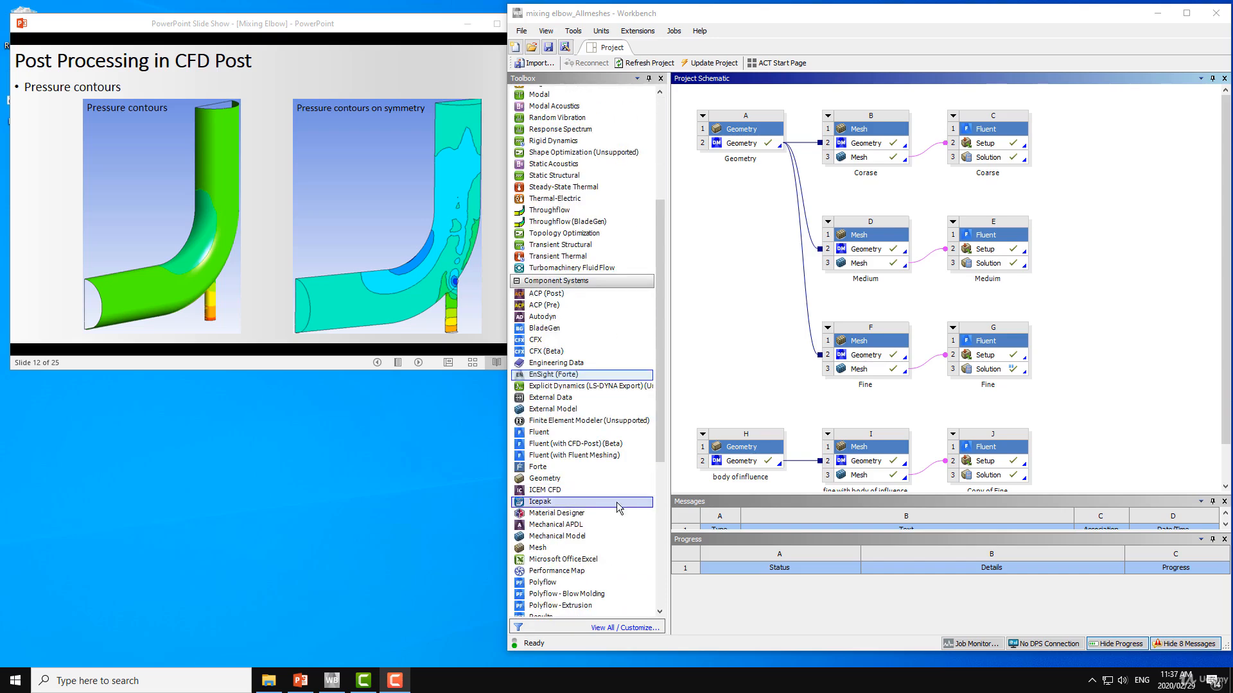
scroll(568, 488, "down", 3)
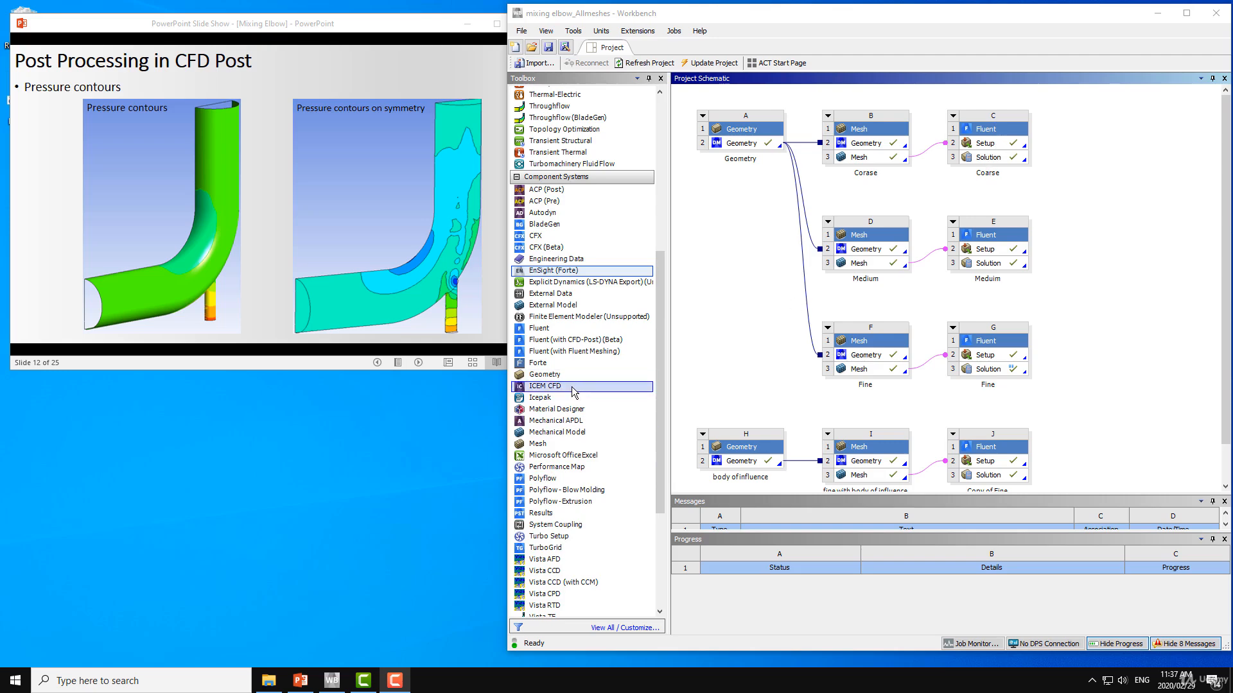
scroll(573, 390, "down", 1)
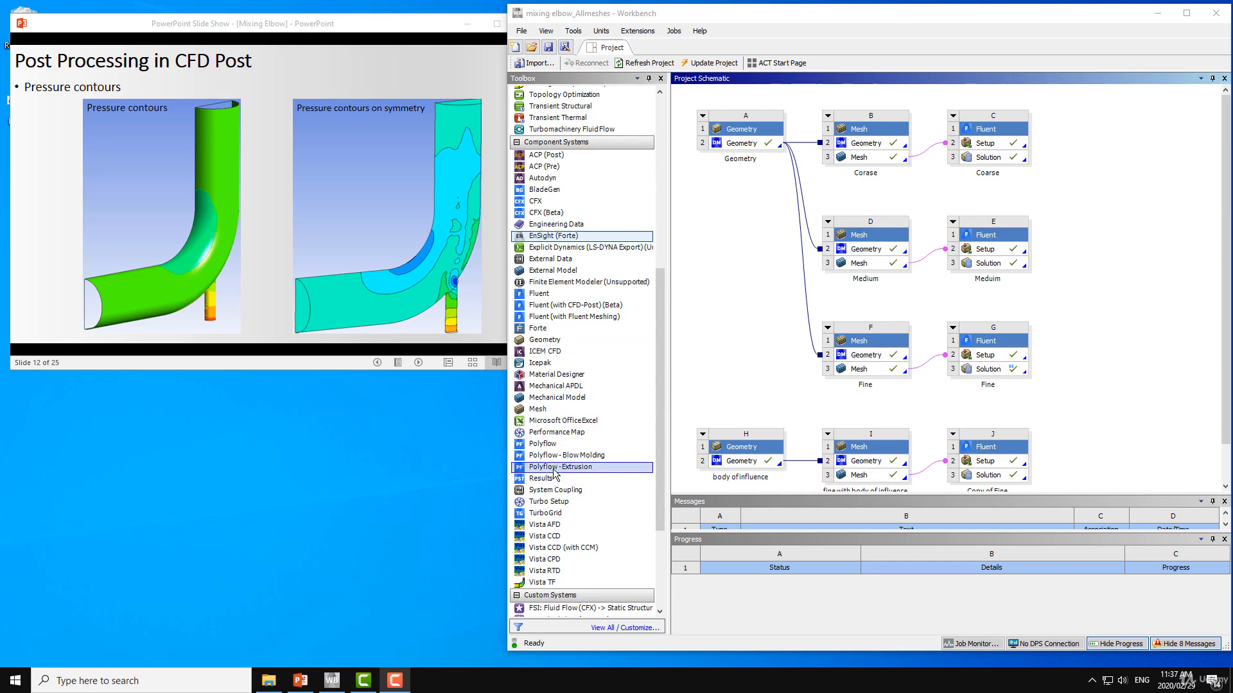
left_click_drag(558, 485, 992, 163)
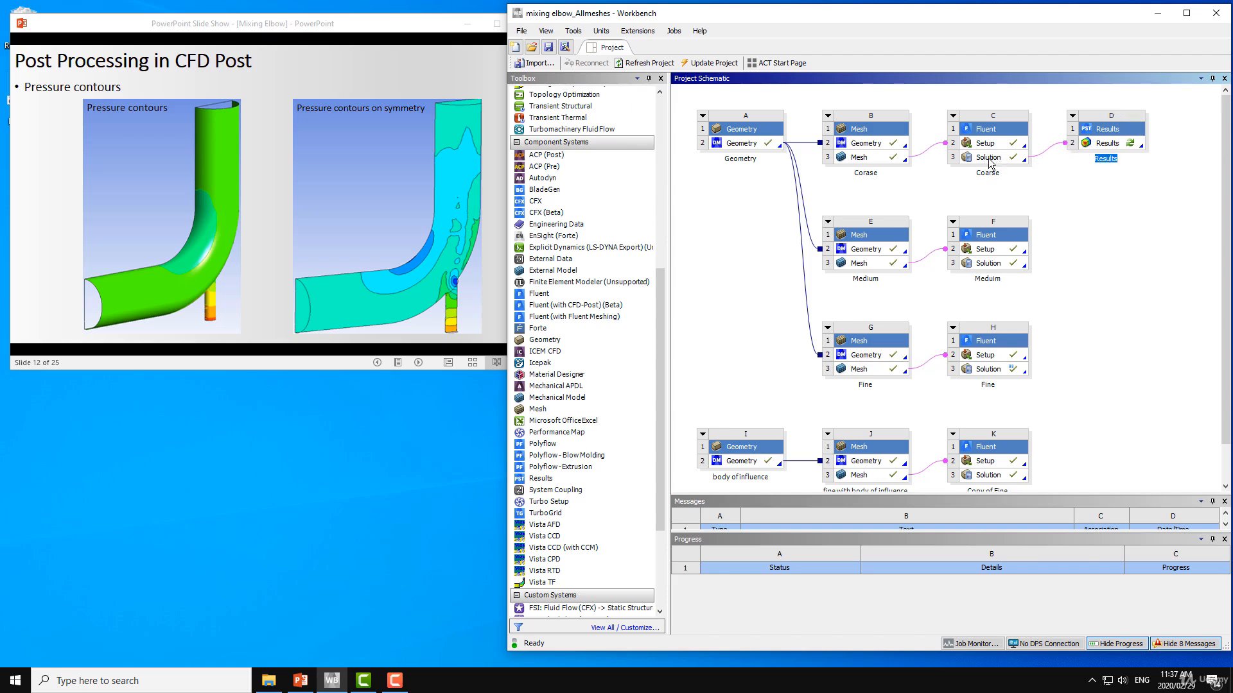
Open the Results cell linked to the Coarse case in CFD-Post and maximize its window
left_click(1102, 144)
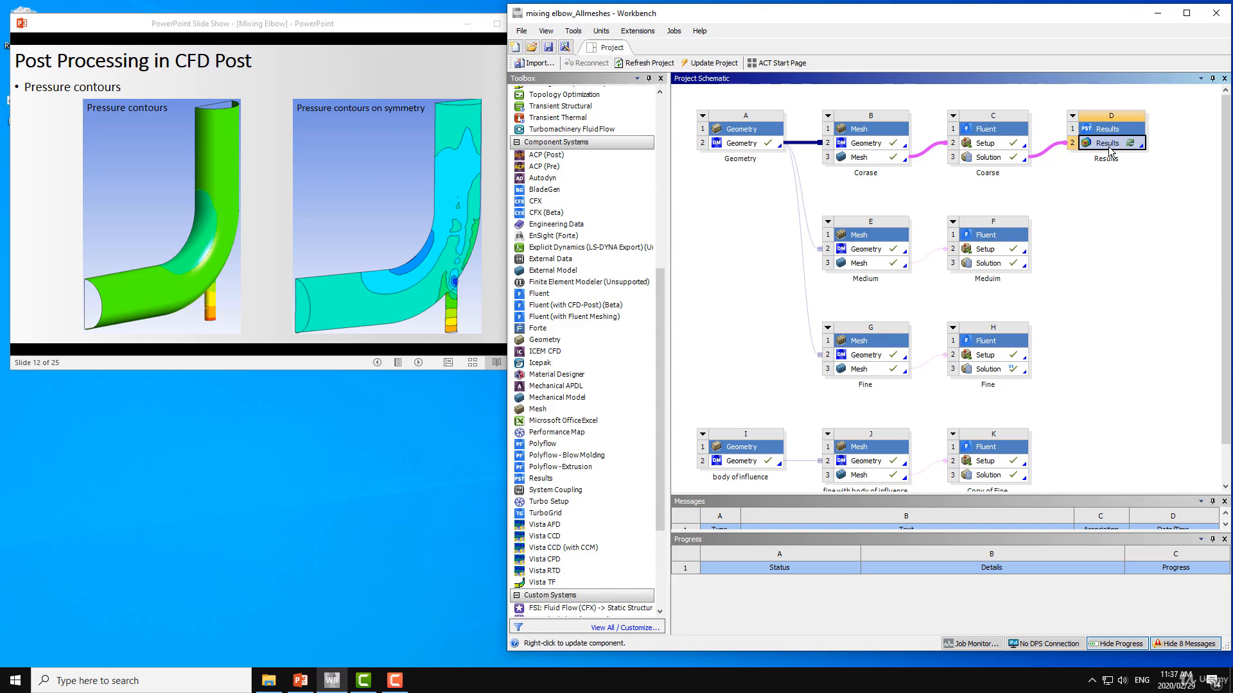
double_click(1109, 147)
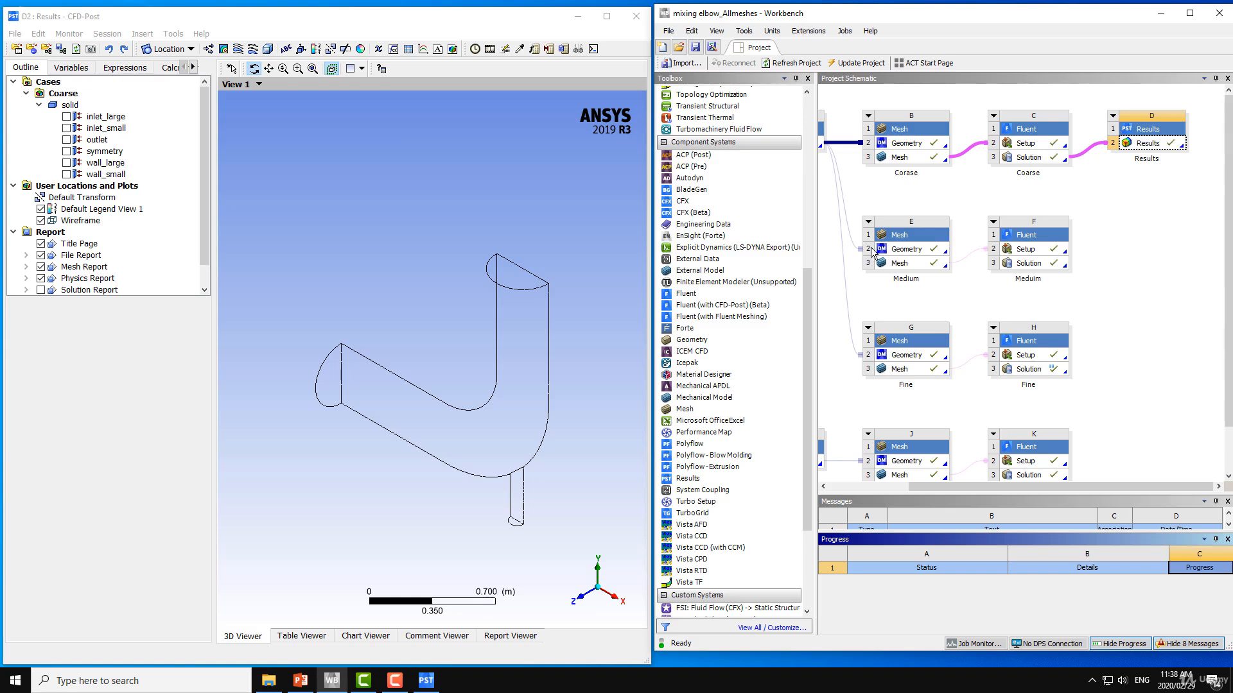
left_click_drag(393, 265, 449, 225)
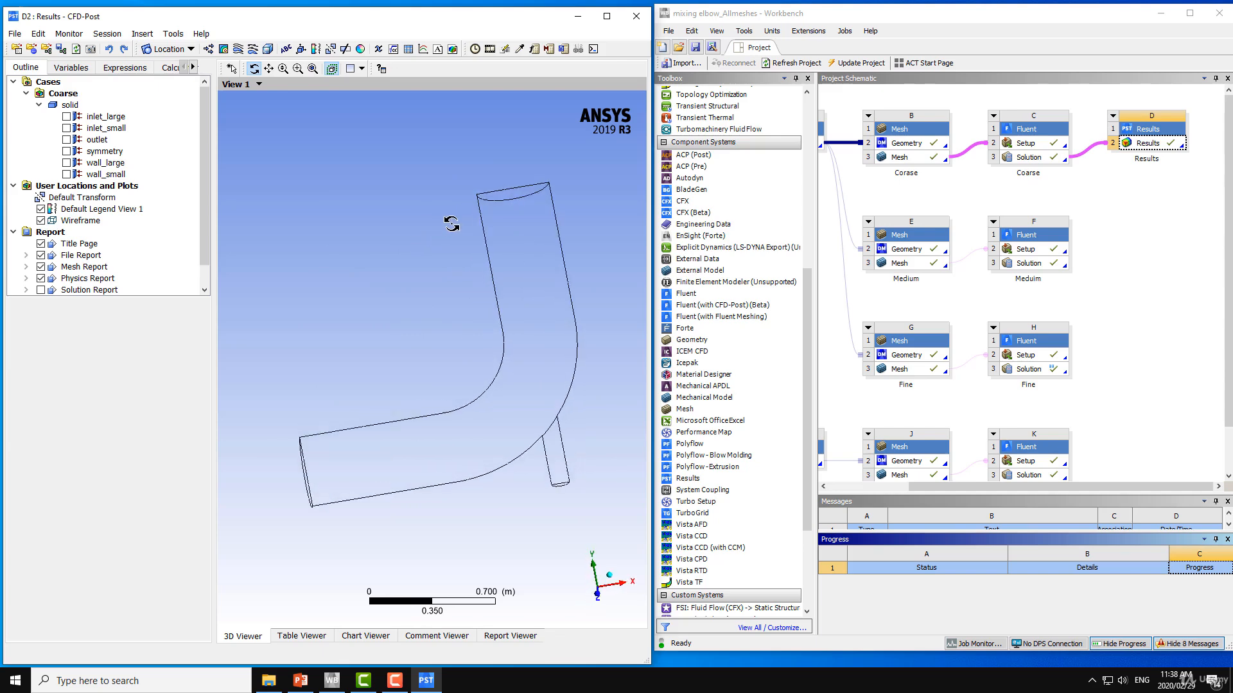
left_click(607, 18)
left_click_drag(538, 330, 639, 309)
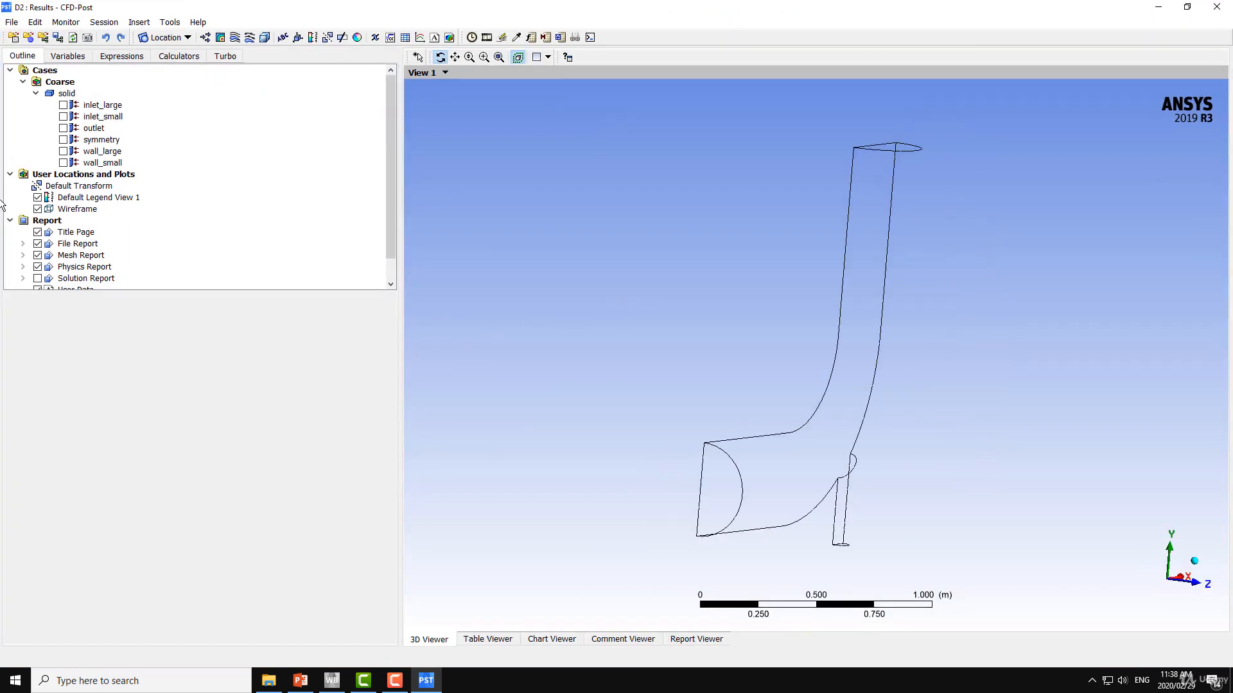
Show the inlet_large, inlet_small, outlet, symmetry, wall_large and wall_small boundaries of the Coarse case in the 3D view
left_click(64, 105)
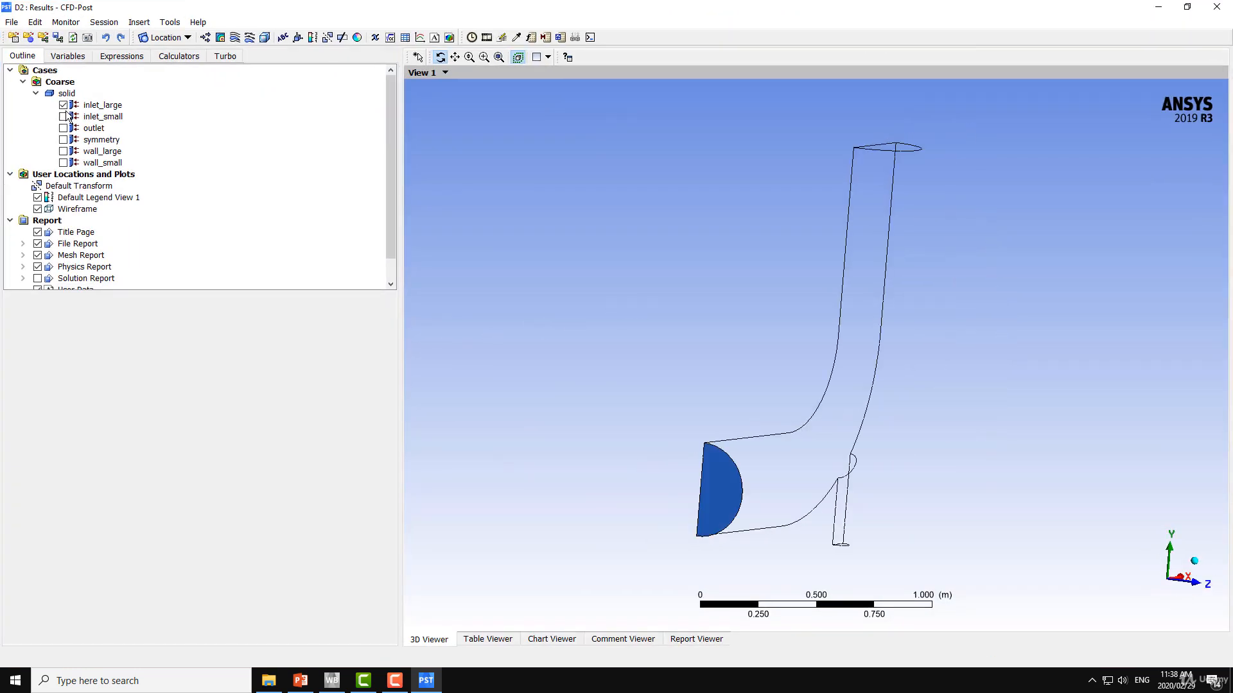
left_click(63, 117)
left_click(64, 129)
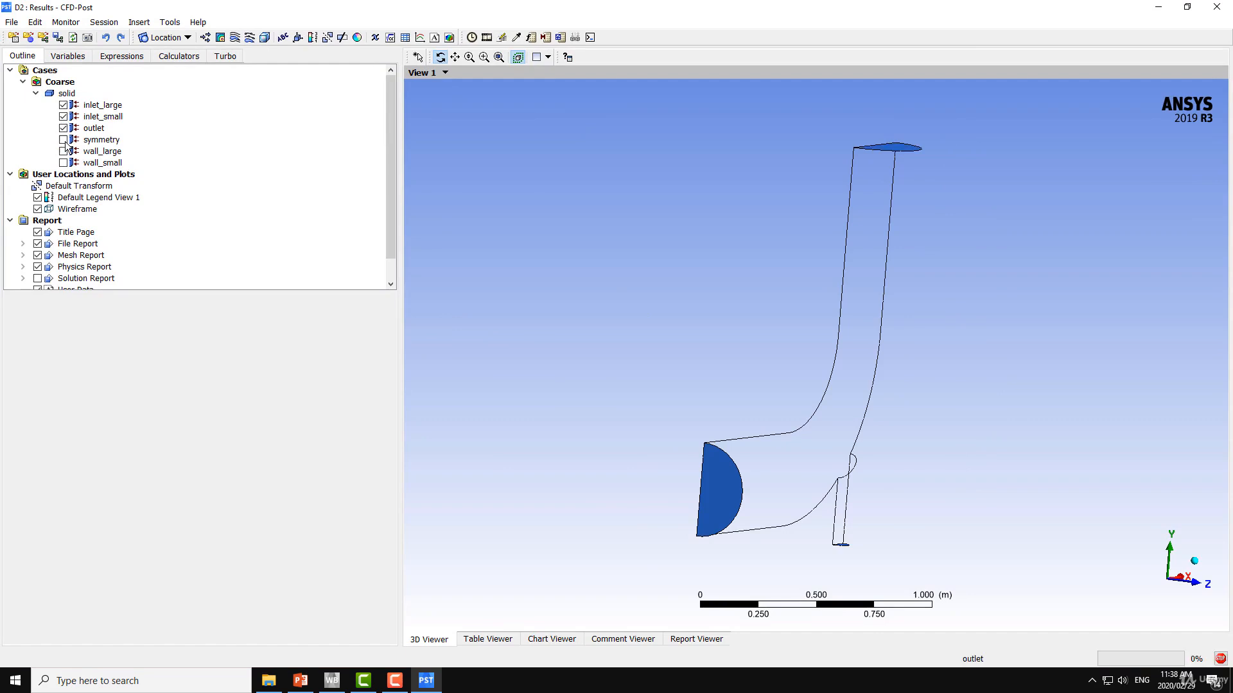
left_click(64, 140)
left_click(63, 151)
left_click(63, 163)
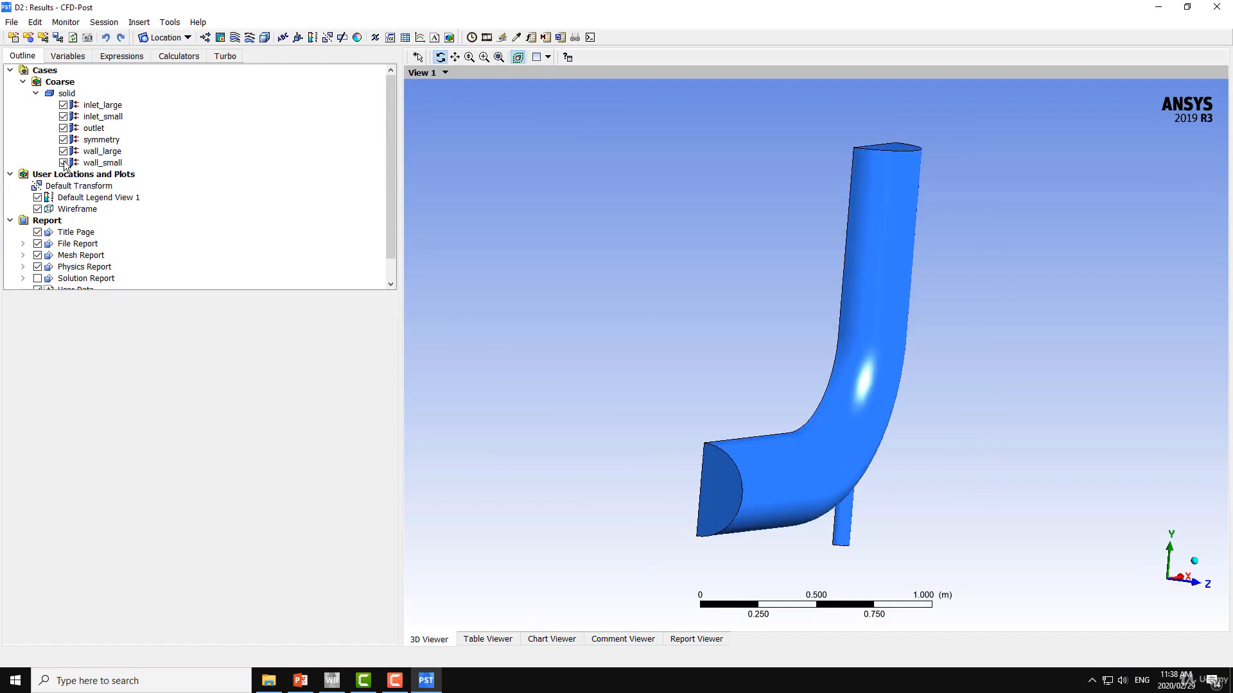
left_click_drag(641, 264, 578, 253)
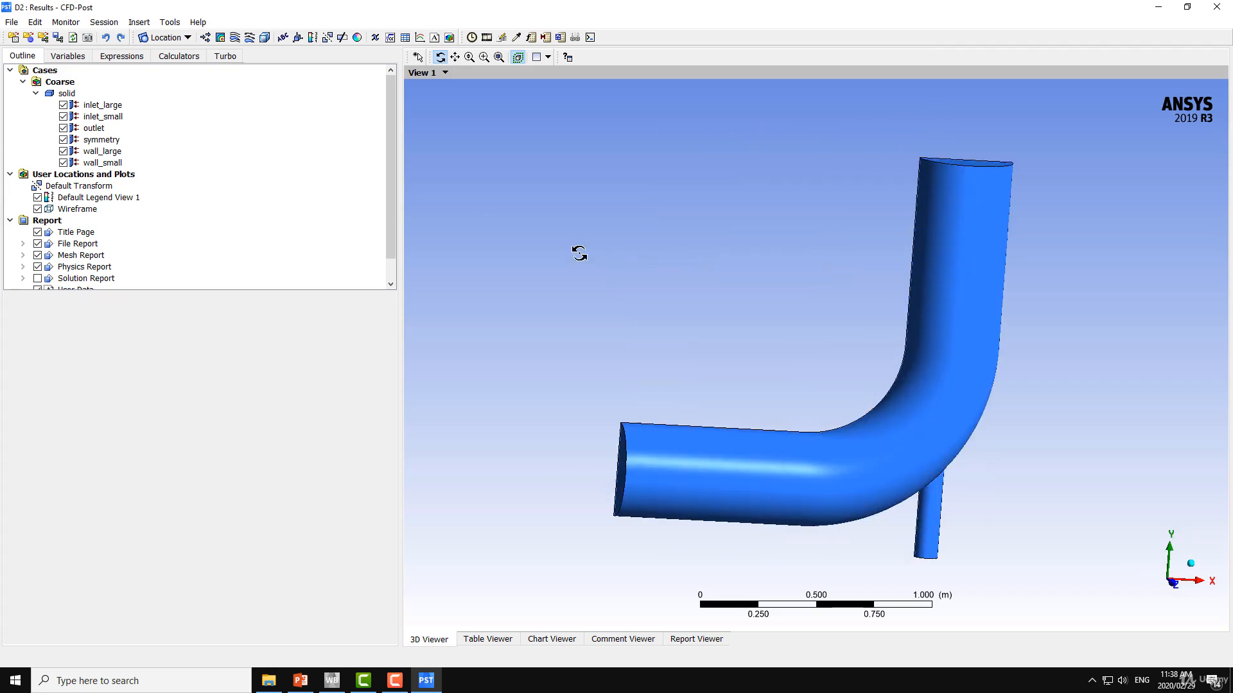
Apply a constant red color to the wall_large boundary
double_click(102, 151)
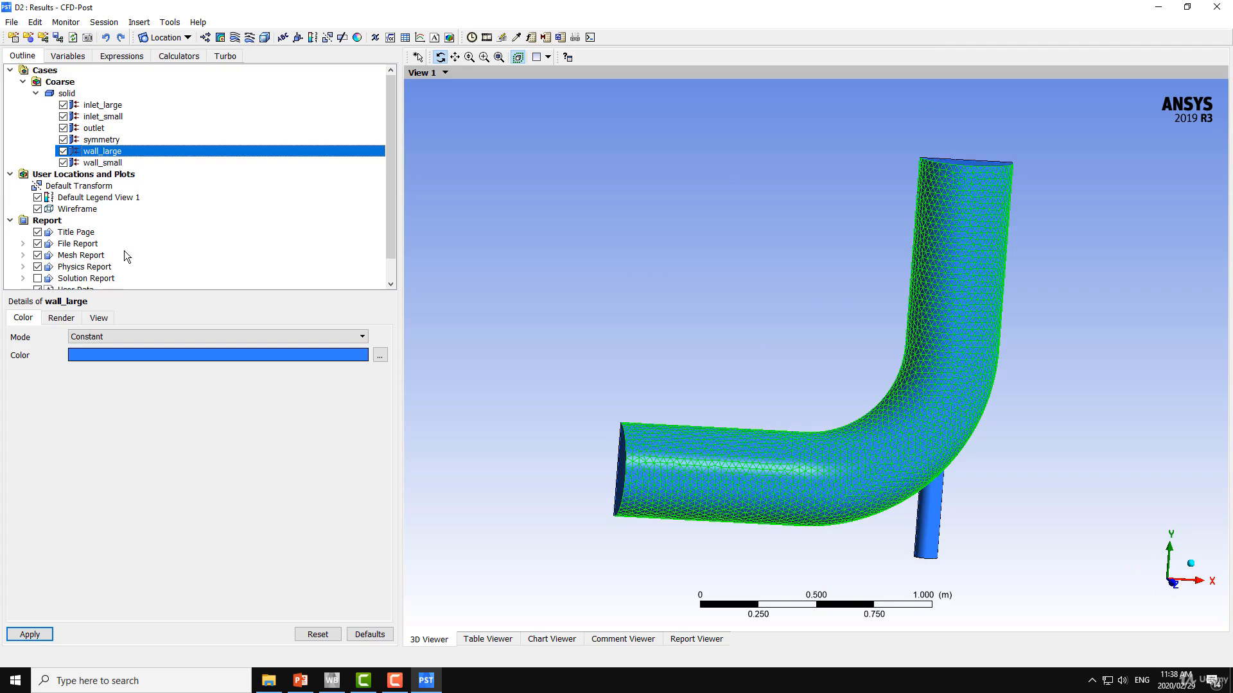
left_click(114, 357)
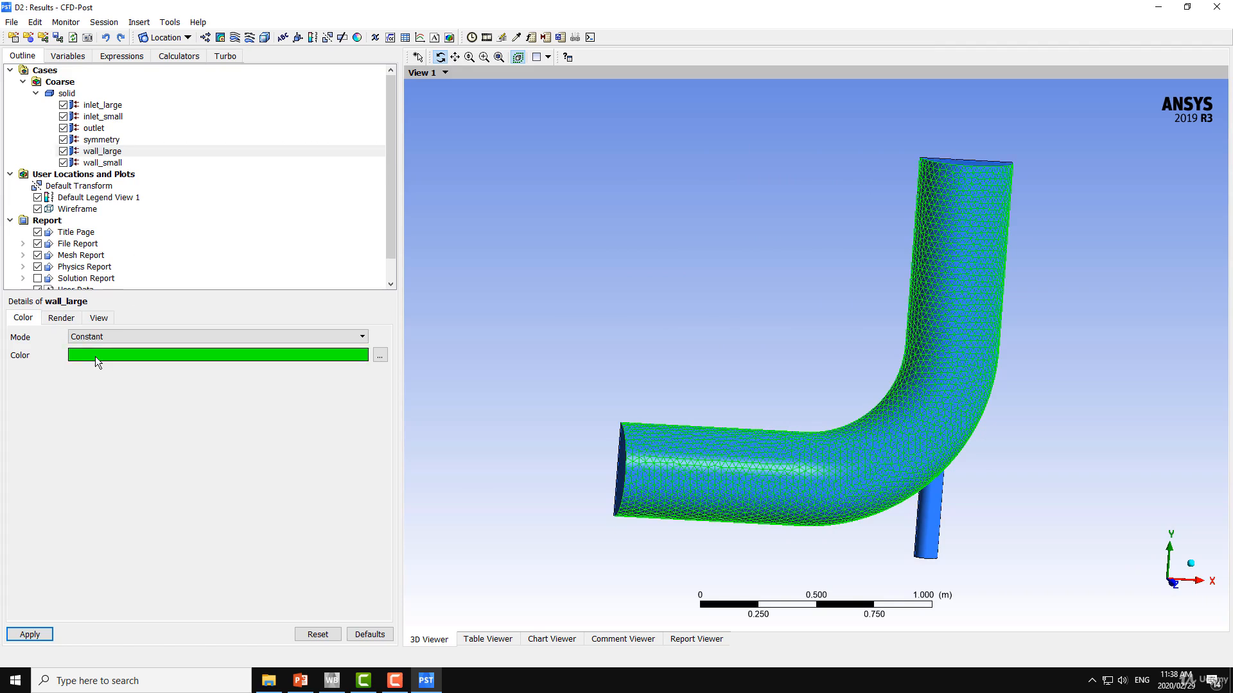
left_click(77, 355)
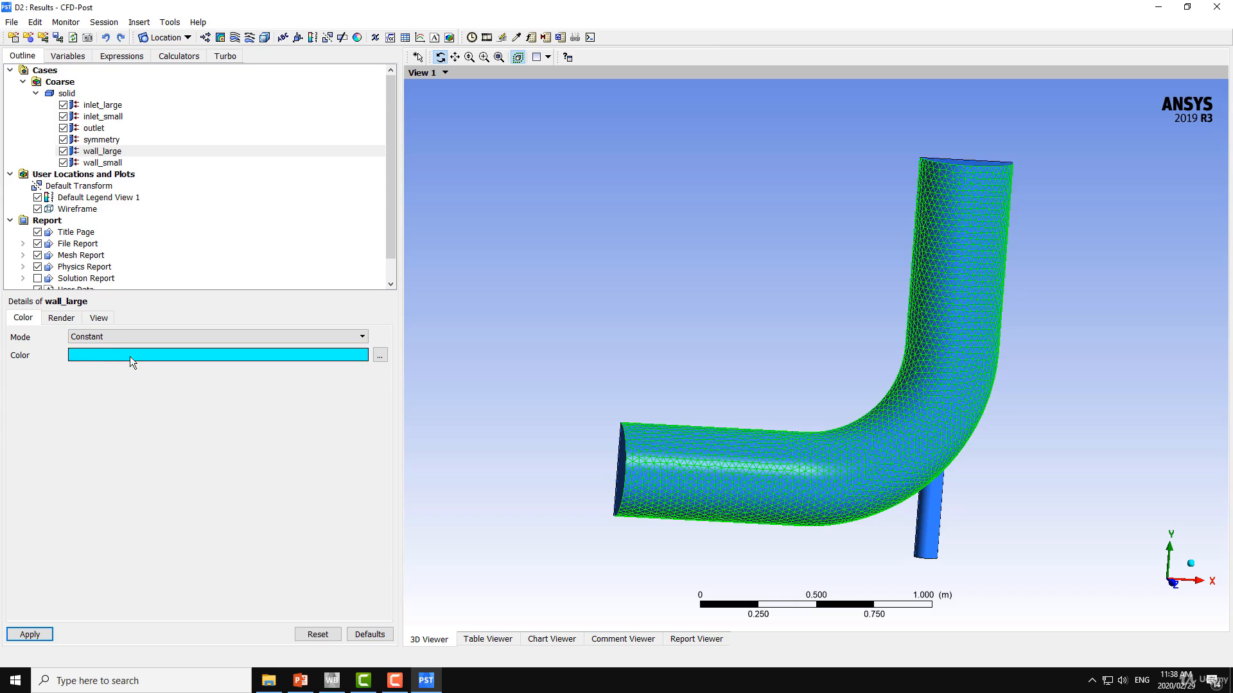
left_click(110, 357)
left_click(110, 357)
left_click(110, 357)
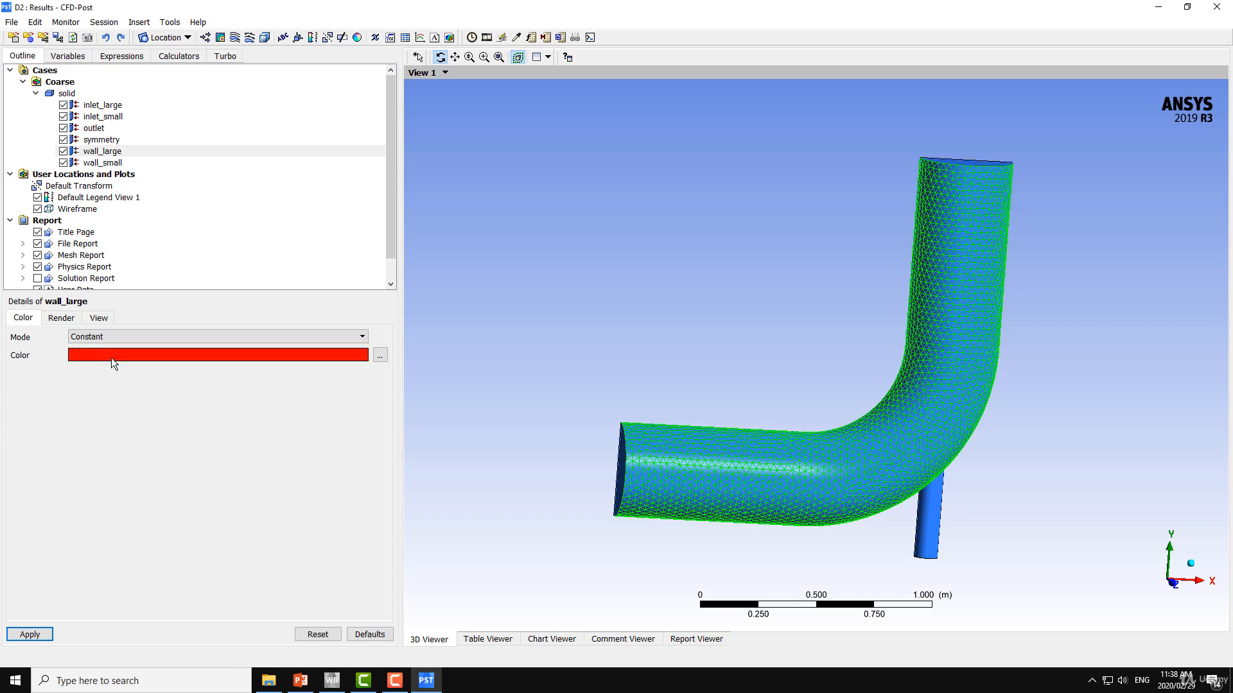
left_click(34, 635)
Recolor the wall_large boundary with a constant yellow
left_click(134, 358)
left_click(125, 357)
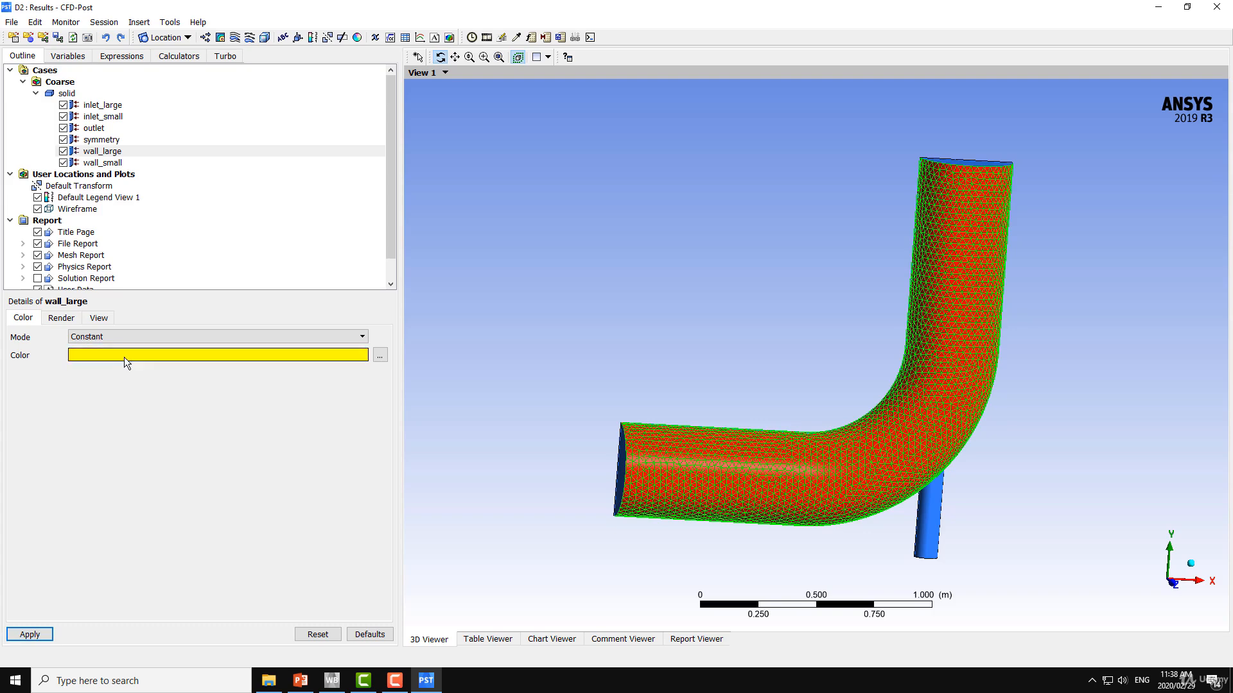
left_click(33, 636)
left_click_drag(521, 371, 568, 369)
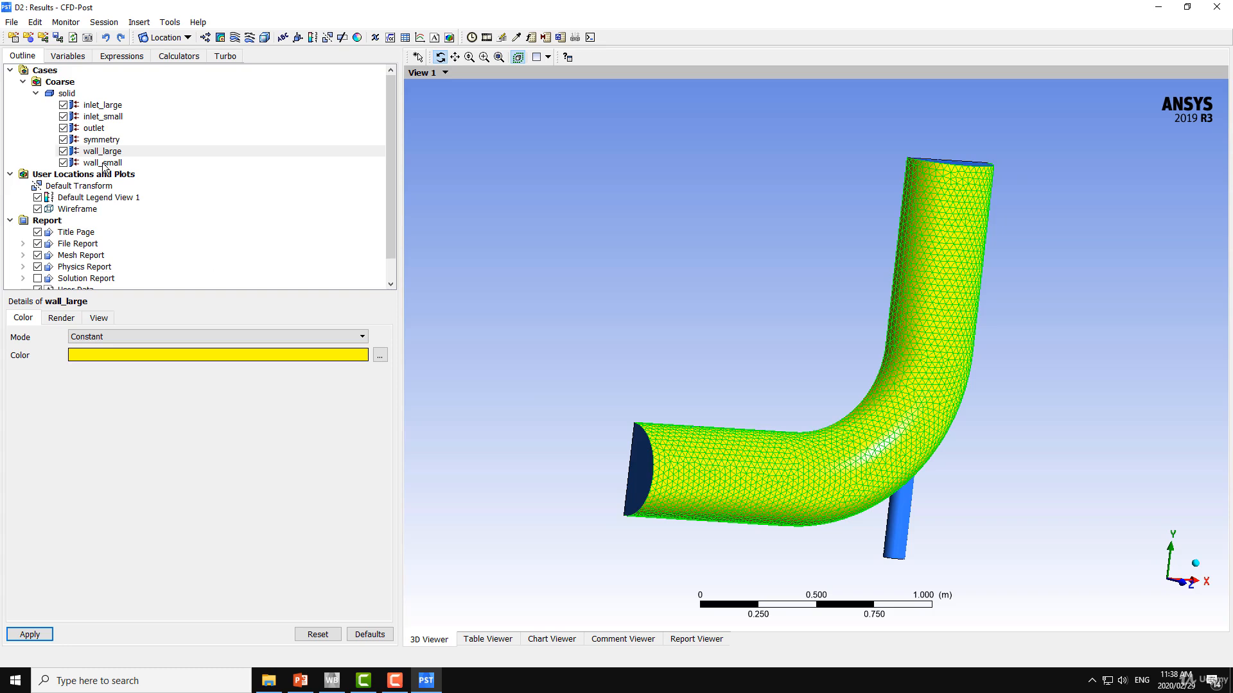
Apply a constant cyan color to the symmetry boundary and clear its selection highlight
left_click(101, 140)
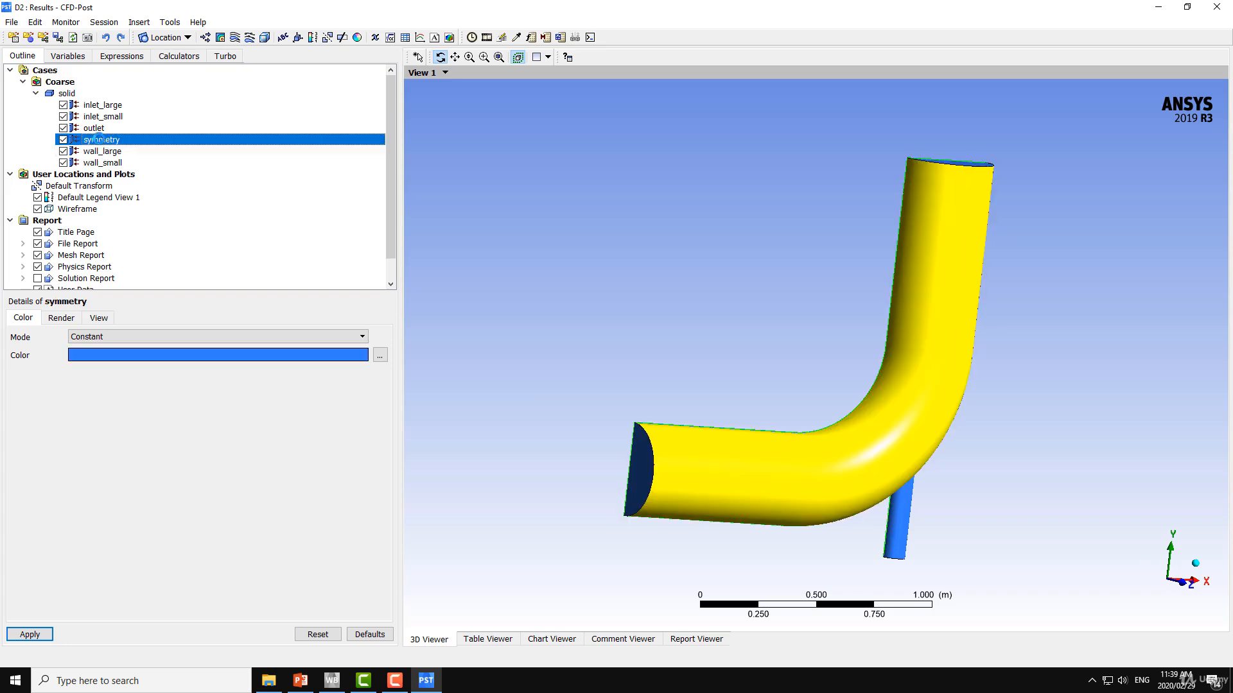
left_click(103, 357)
left_click(103, 356)
left_click(103, 357)
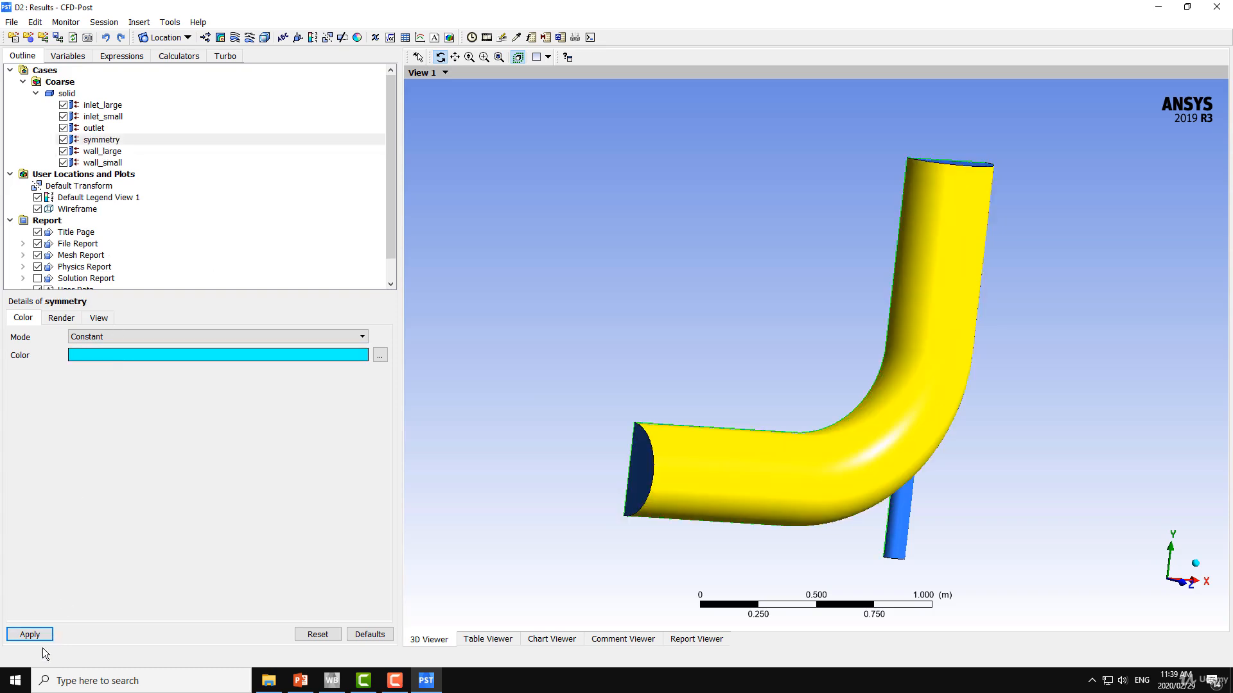
left_click_drag(619, 314, 570, 311)
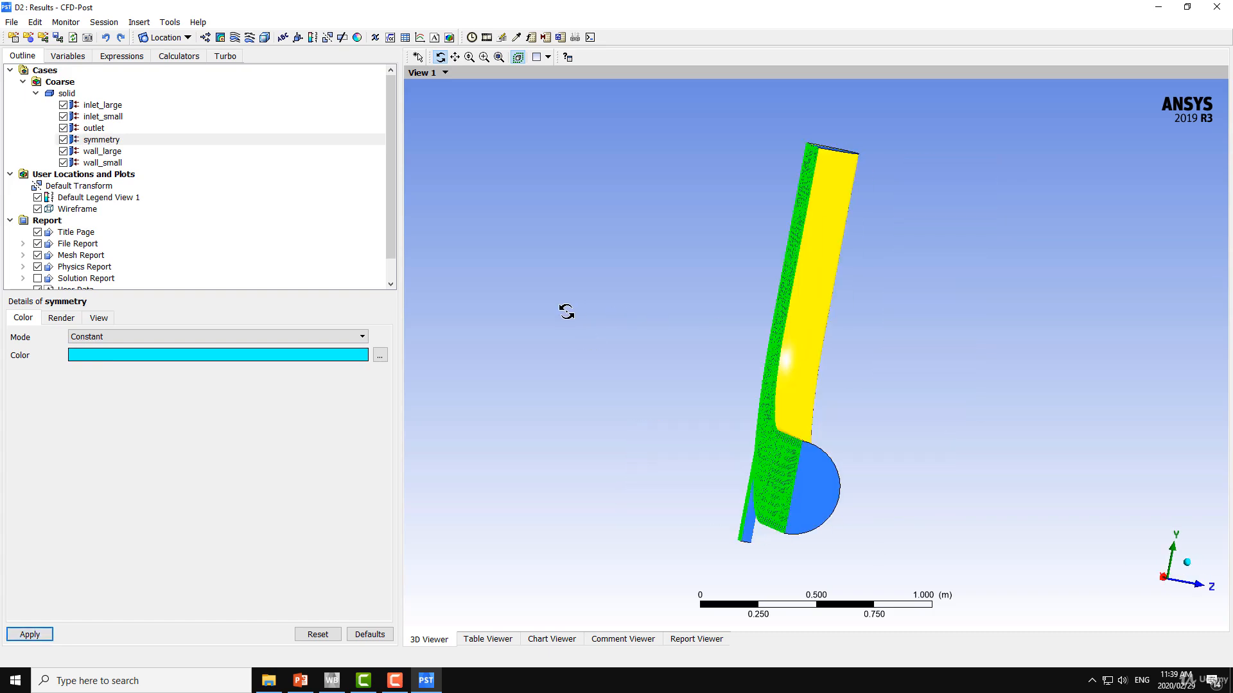
left_click(63, 186)
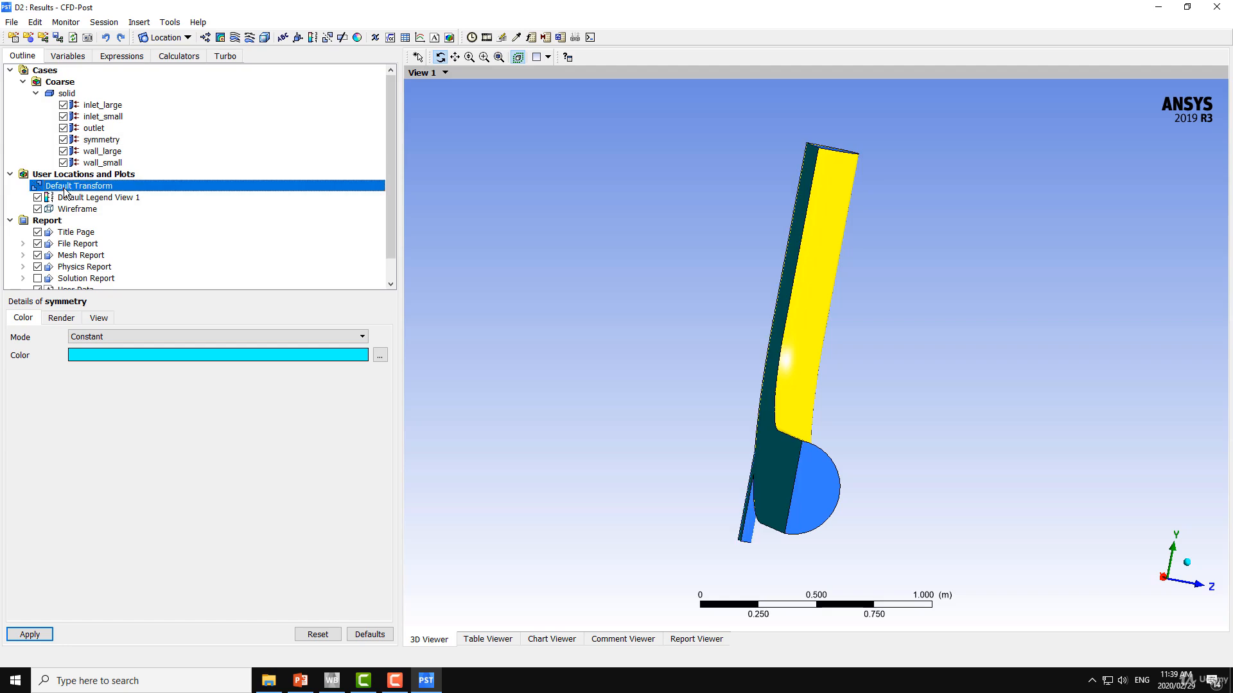
Turn off faces and turn on mesh lines for the symmetry boundary, and view its mesh up close
left_click_drag(495, 240, 425, 245)
scroll(572, 286, "up", 5)
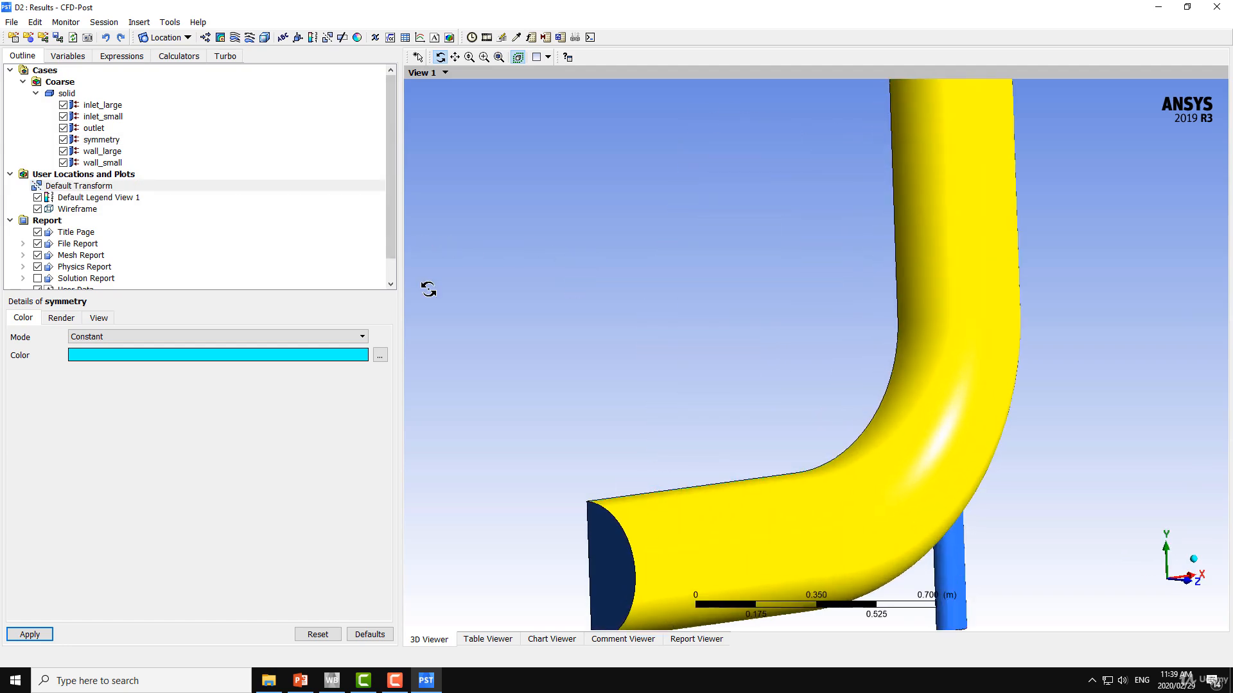
left_click(59, 323)
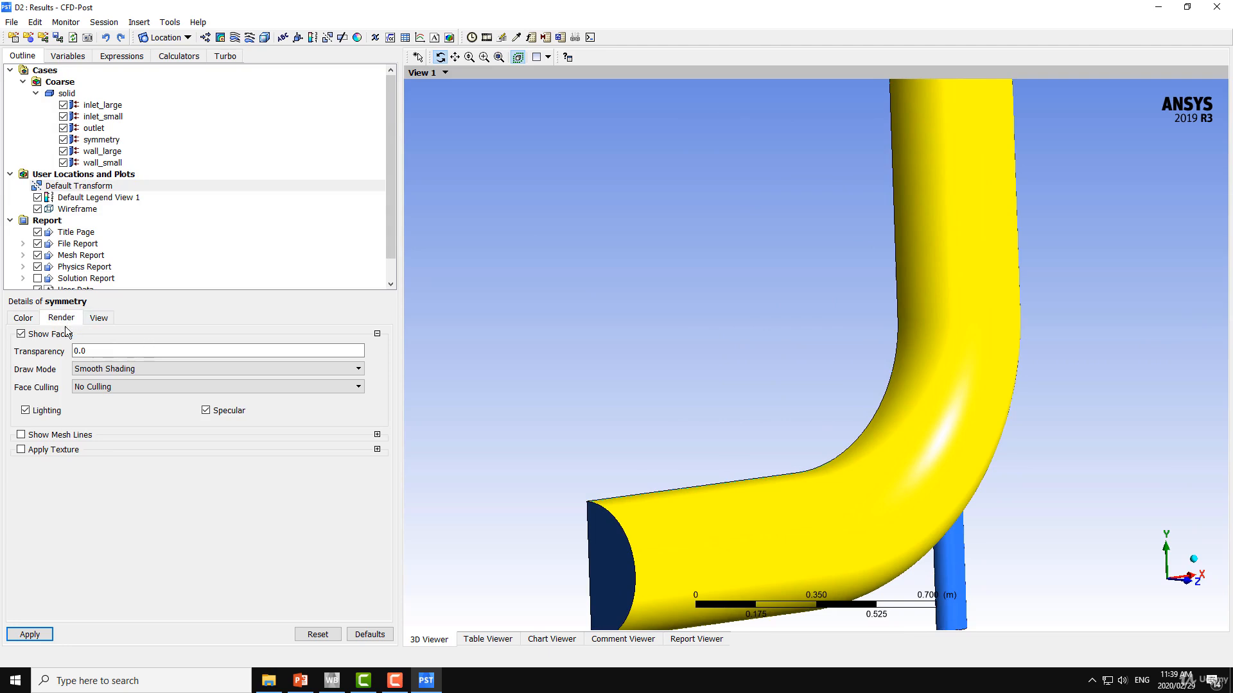
left_click(38, 334)
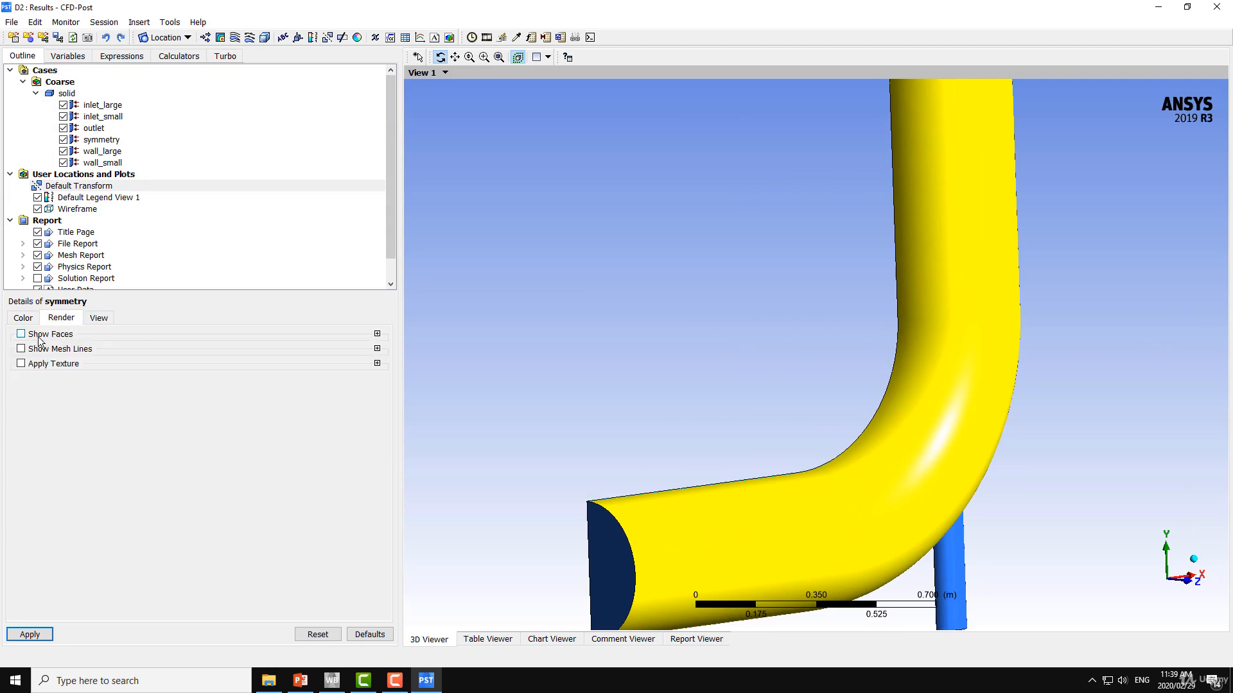
left_click(26, 636)
left_click(21, 348)
left_click(30, 635)
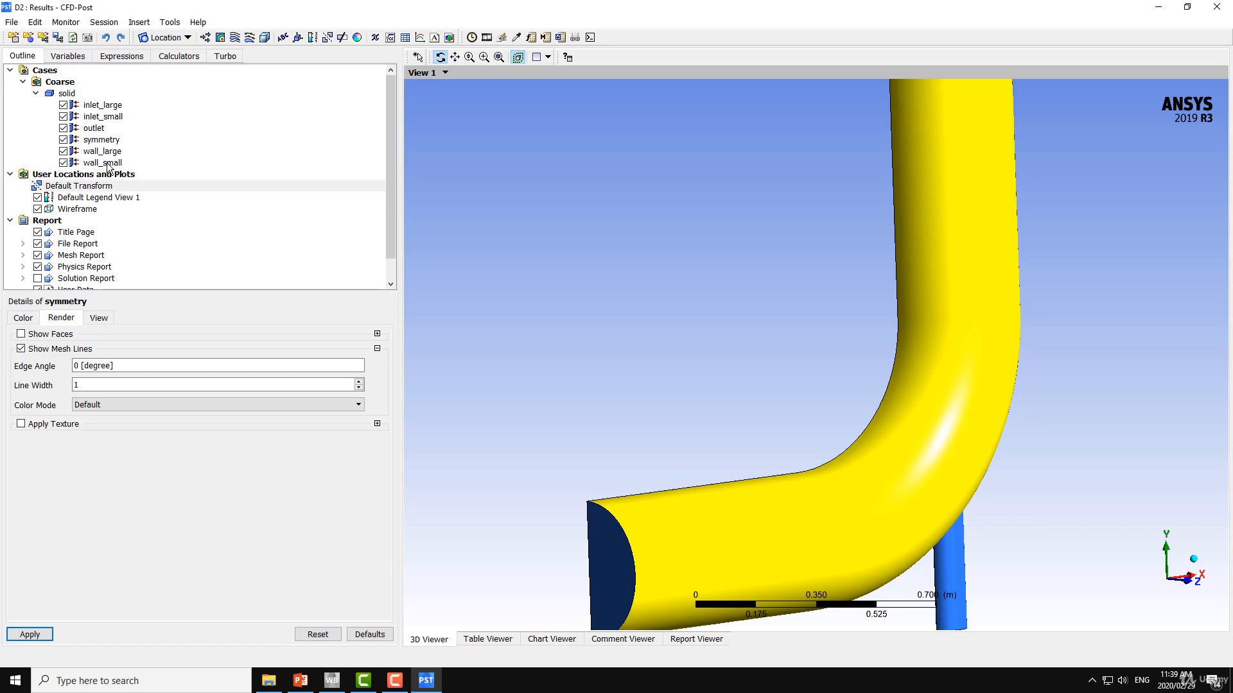
left_click_drag(629, 305, 624, 227)
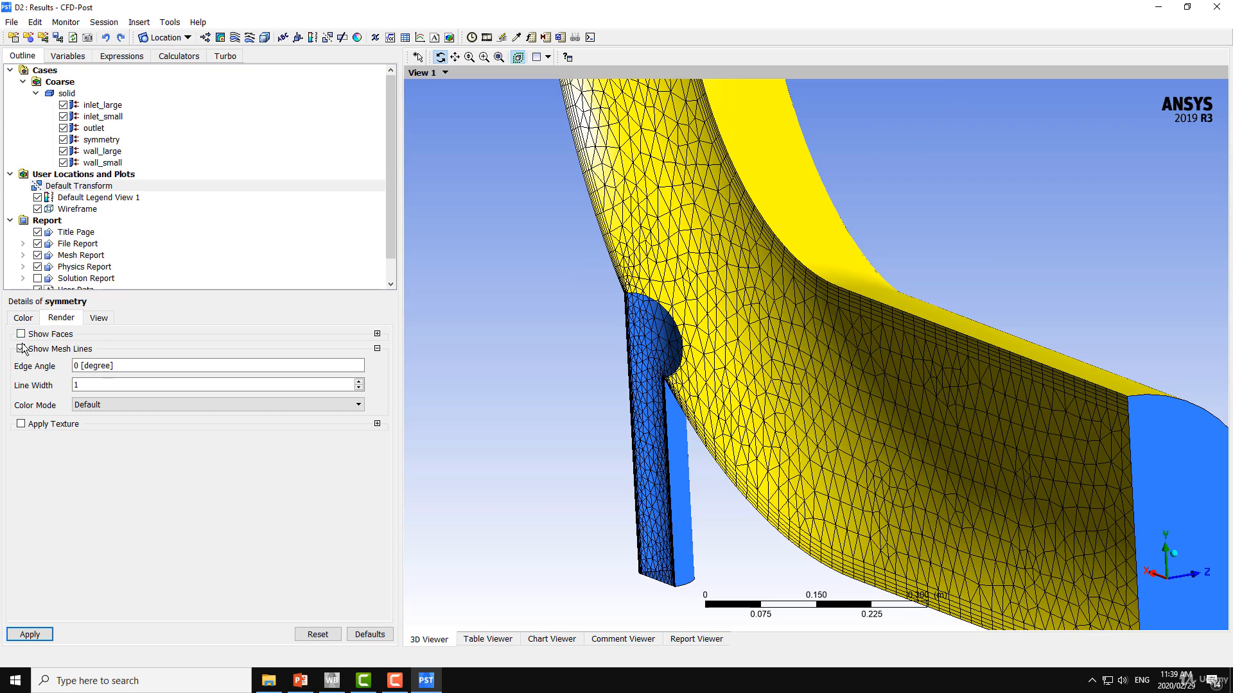
Render wall_large without faces, showing only mesh lines in a User Specified green line color
left_click(107, 152)
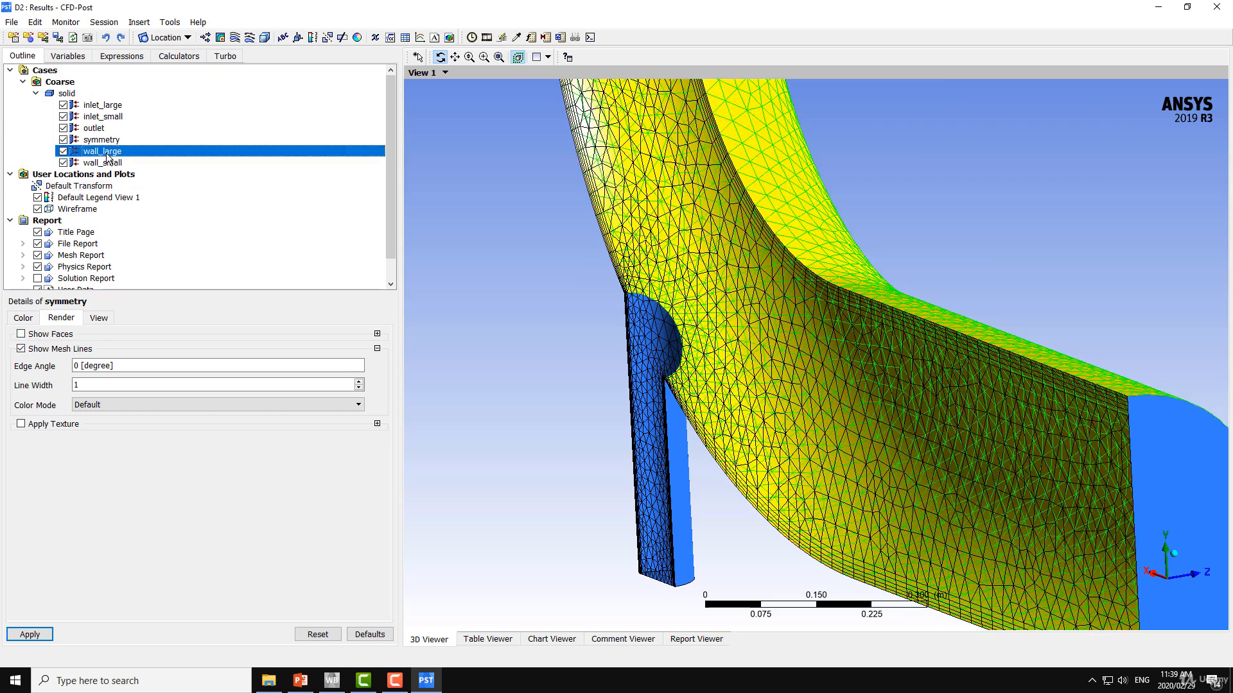
left_click(37, 349)
left_click(111, 403)
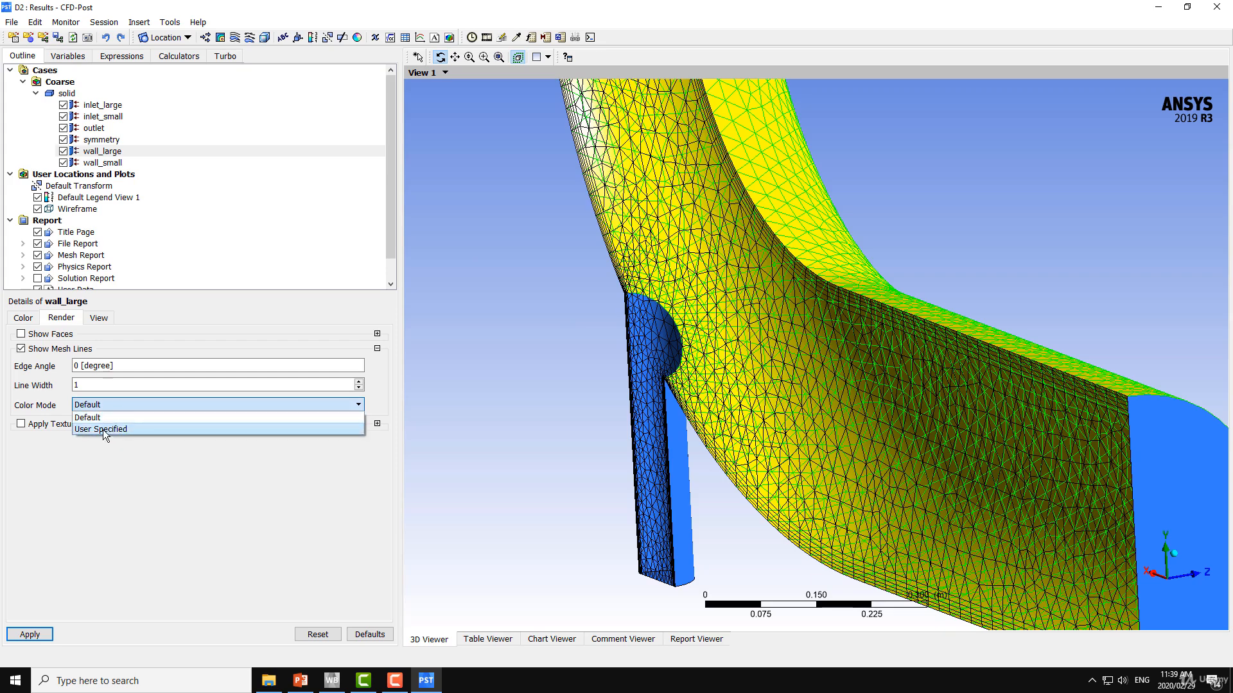
left_click(103, 430)
left_click(102, 425)
left_click(102, 423)
left_click(103, 423)
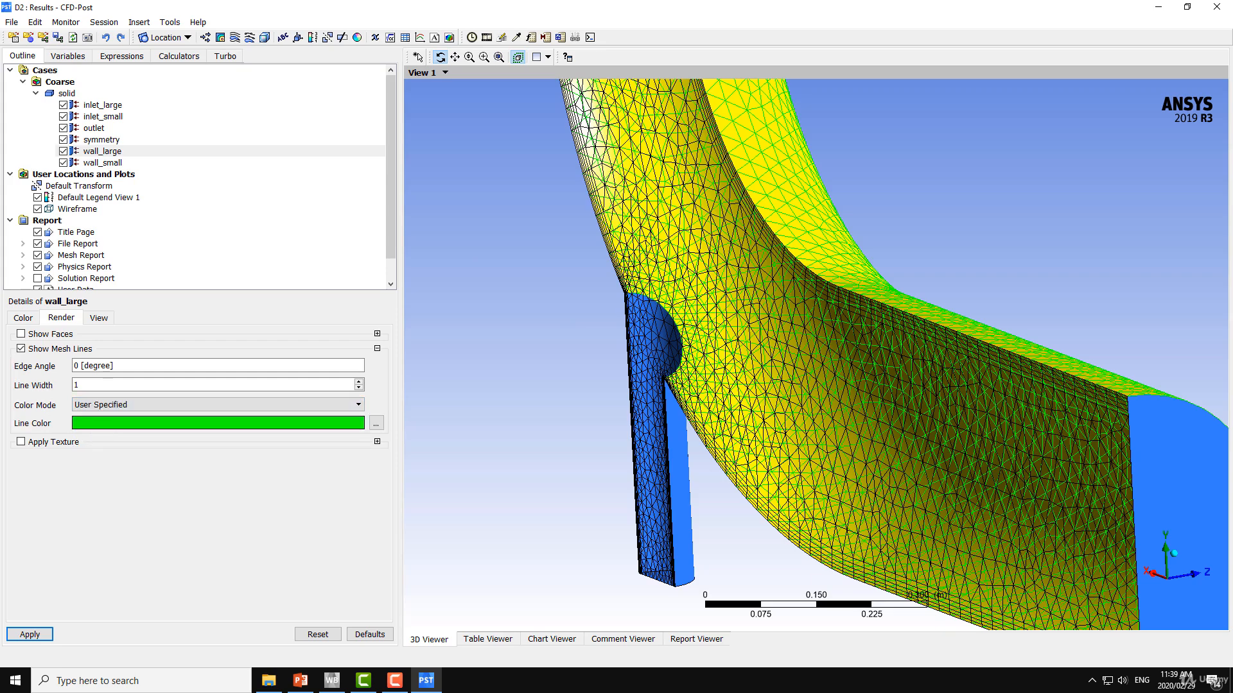
left_click(30, 634)
mouse_move(662, 401)
left_mouse_down()
mouse_move(578, 395)
mouse_move(663, 400)
left_mouse_up()
left_click_drag(676, 204, 588, 275)
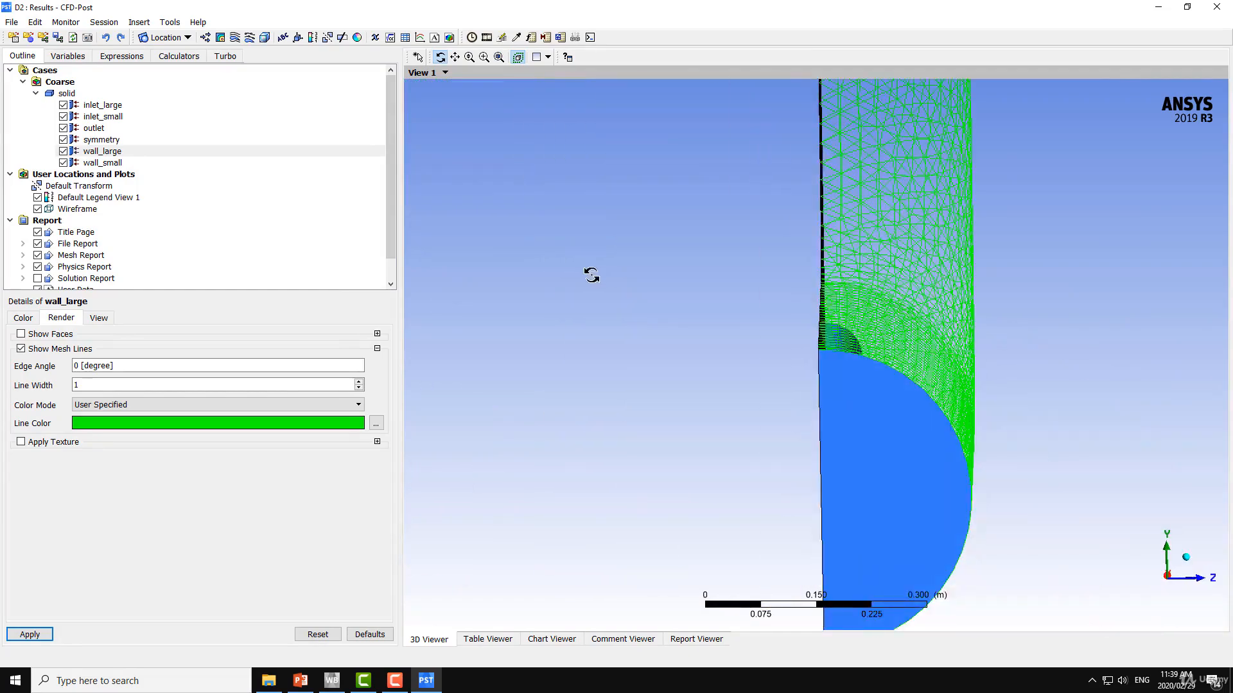
left_click_drag(845, 294, 877, 327)
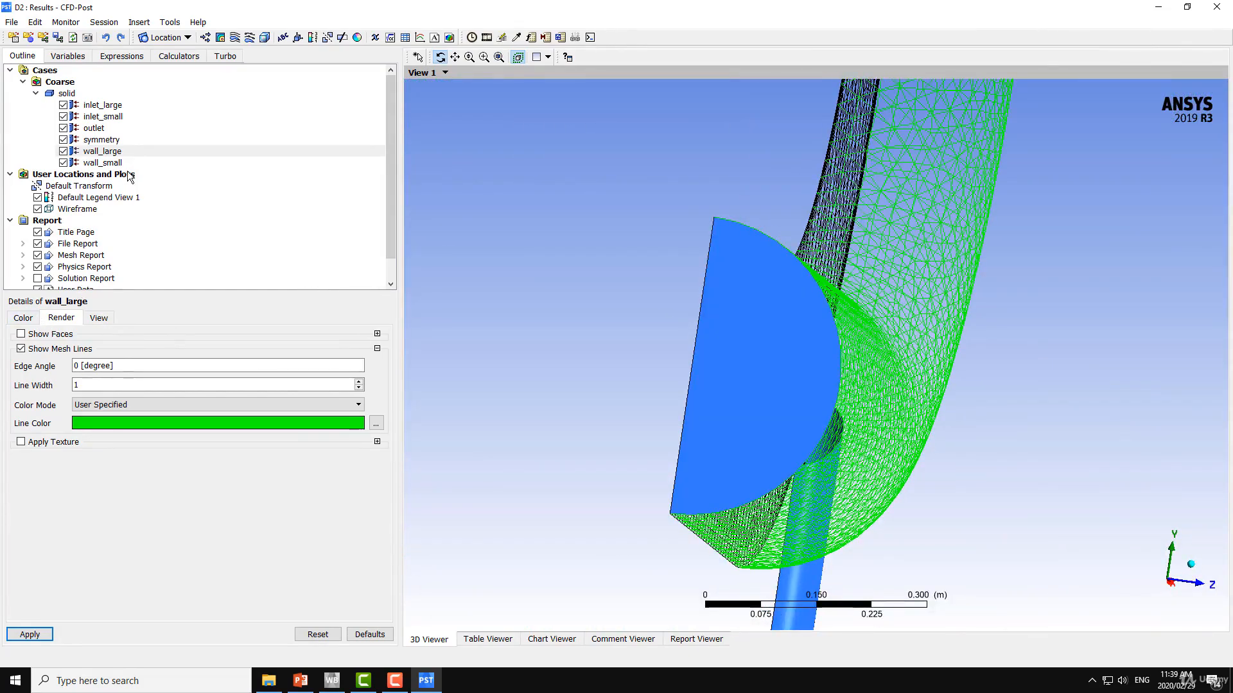
Set the symmetry boundary's mesh lines to the User Specified color mode with a magenta line color
left_click(100, 152)
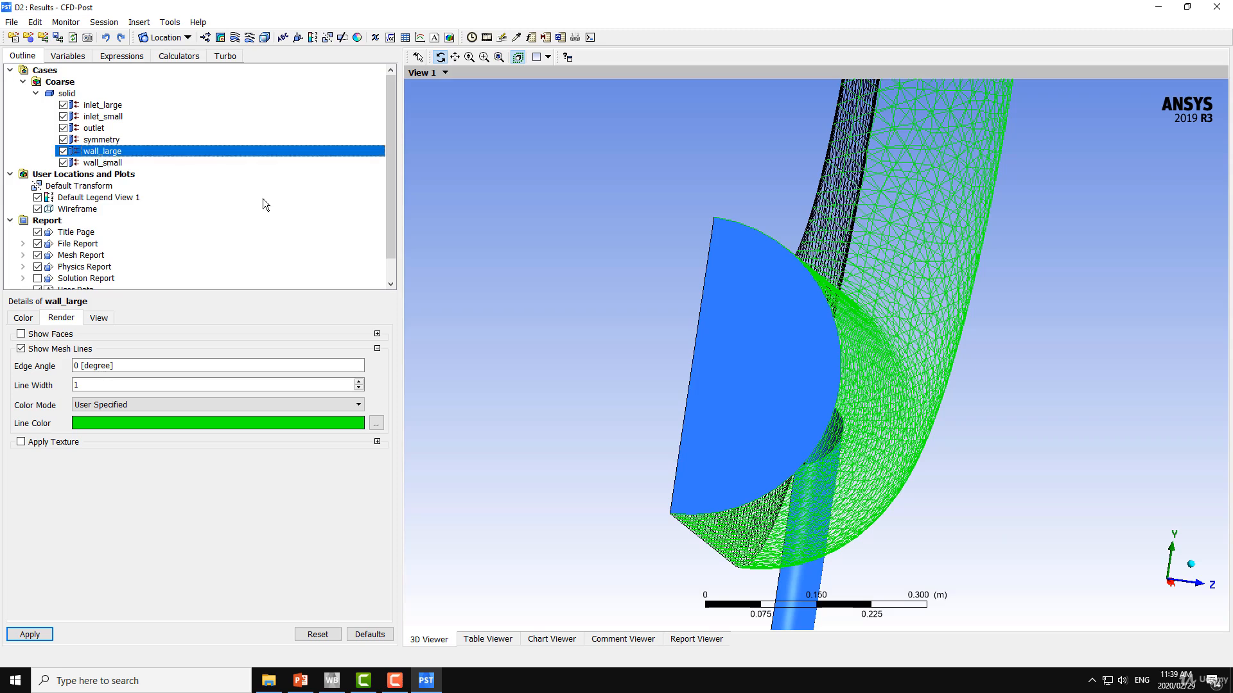
left_click(101, 139)
left_click(106, 404)
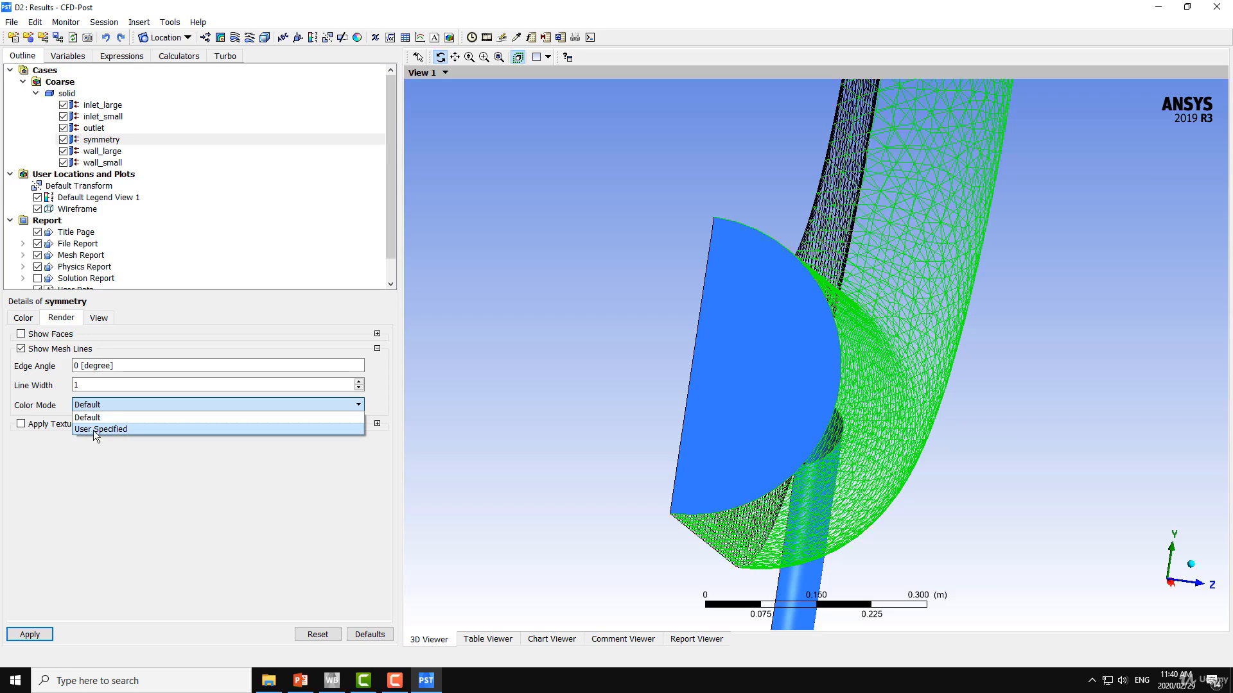
left_click(109, 430)
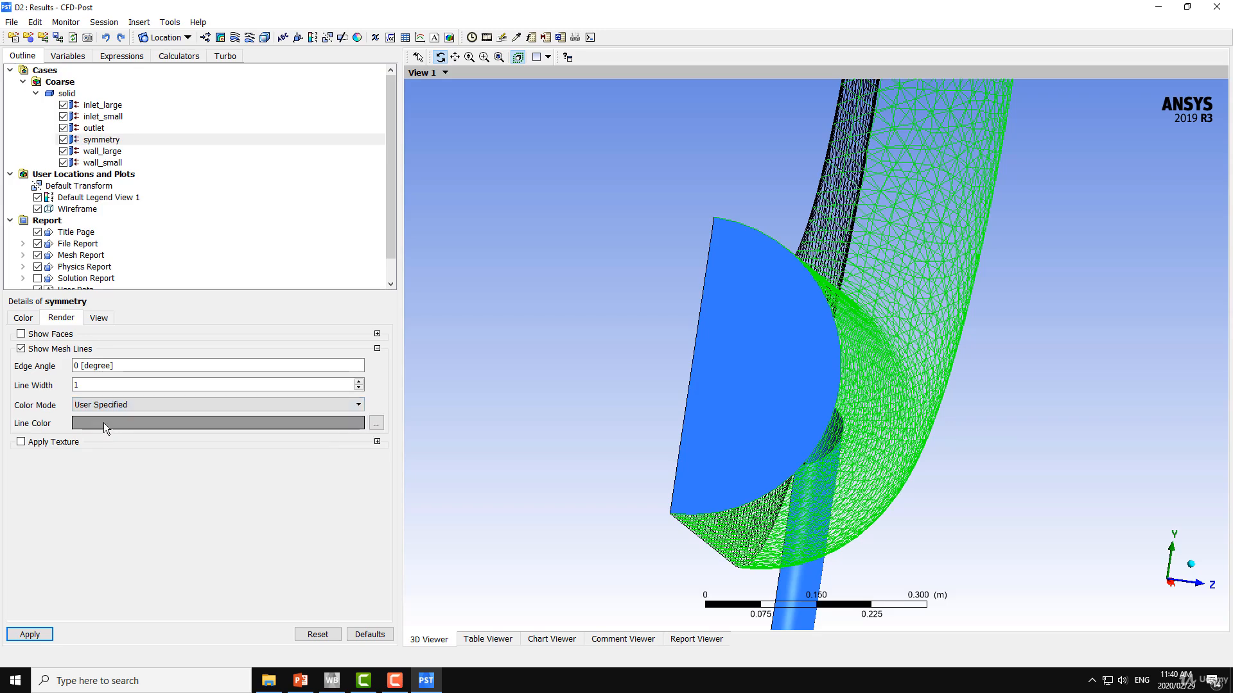
left_click(103, 422)
left_click(102, 422)
left_click(103, 423)
left_click(30, 634)
left_click_drag(482, 349, 525, 367)
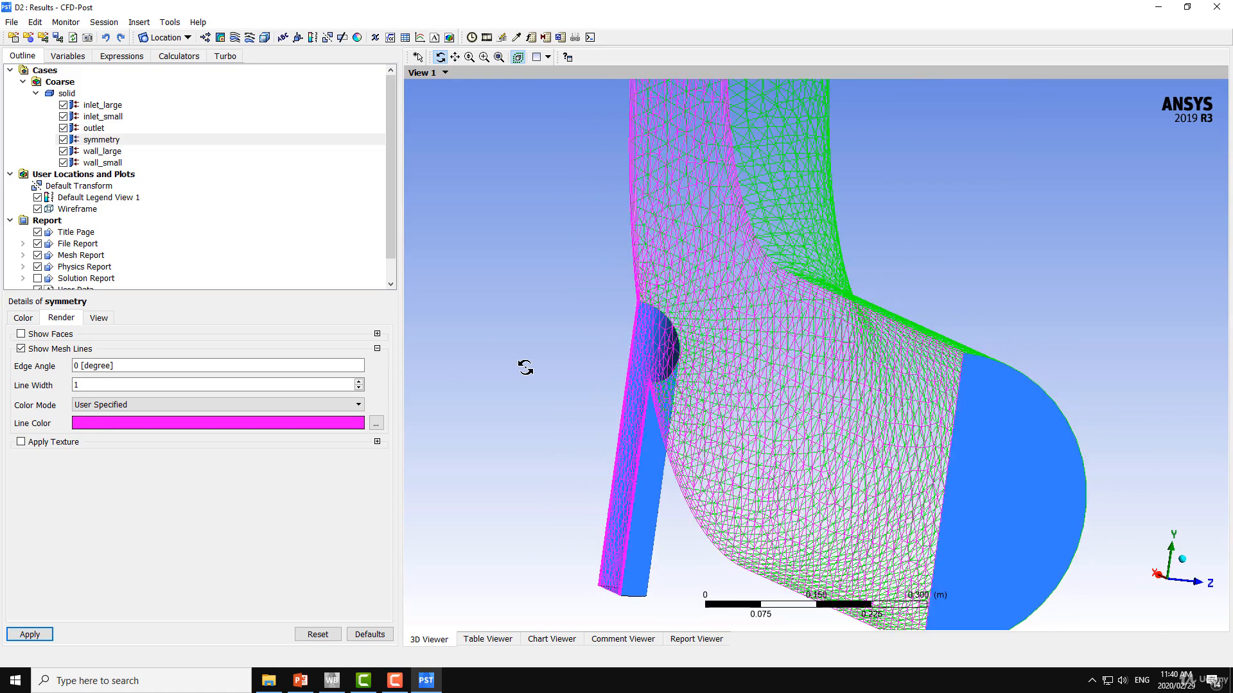
Render inlet_large without faces, showing only mesh lines in a User Specified black line color
left_click(114, 106)
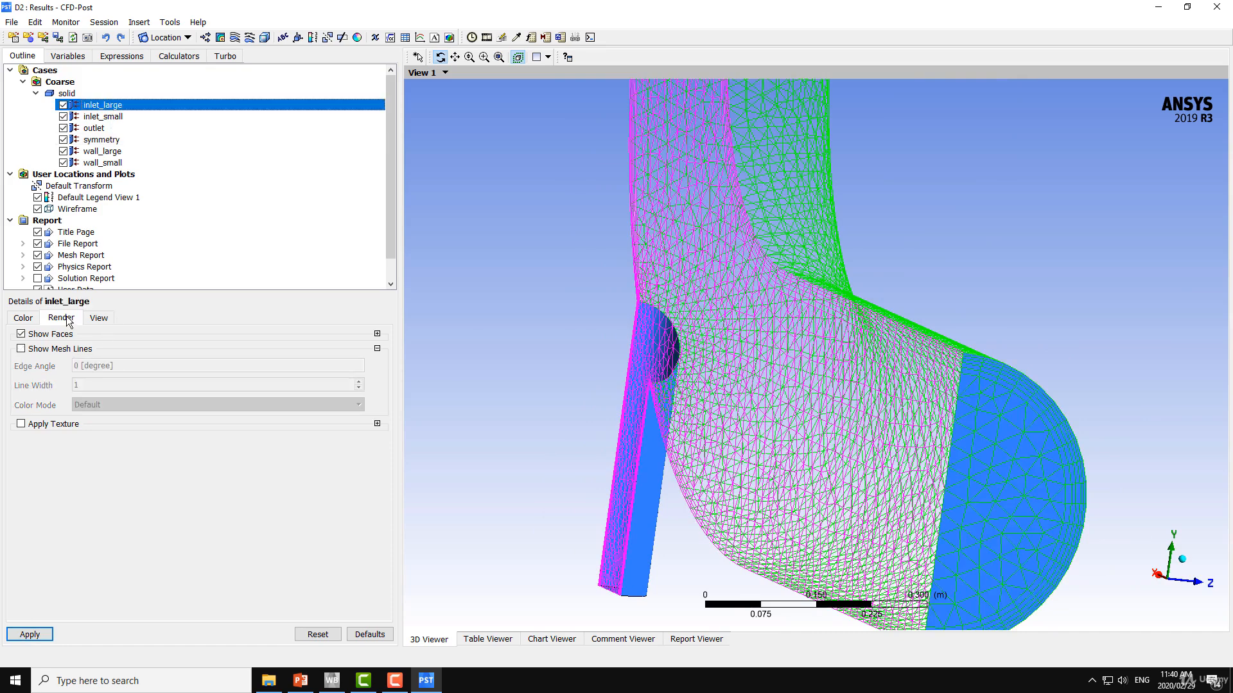
left_click(40, 336)
left_click(37, 348)
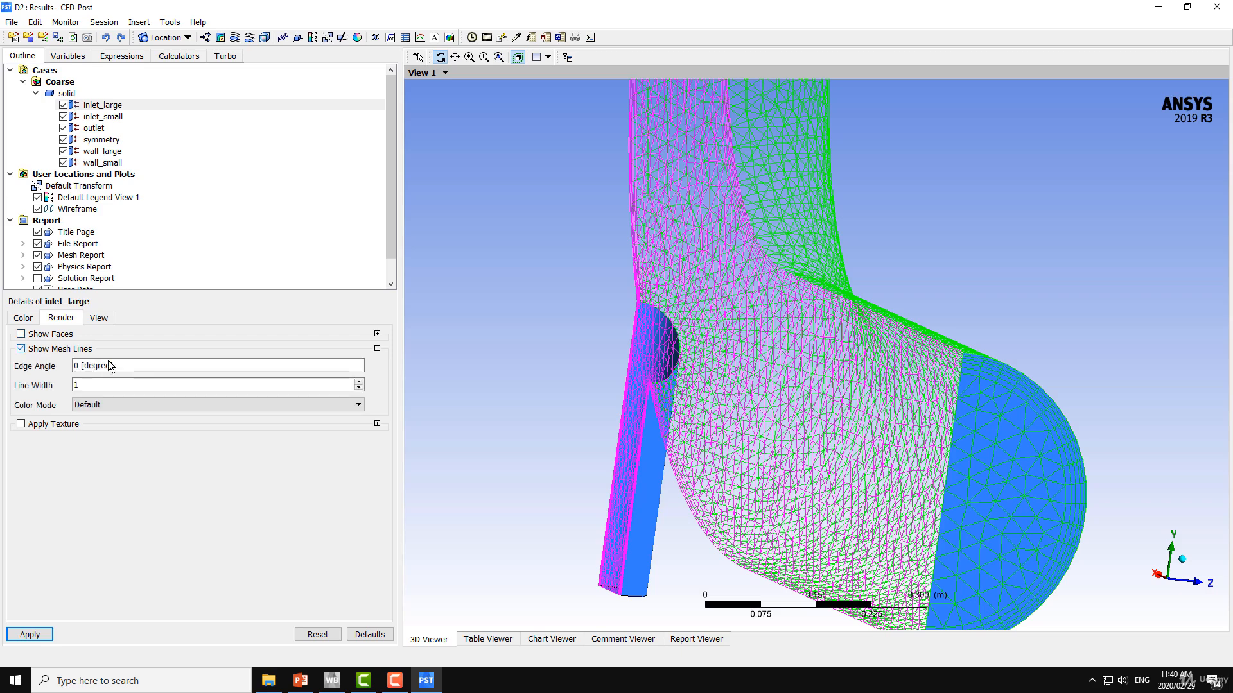
left_click(100, 405)
left_click(99, 426)
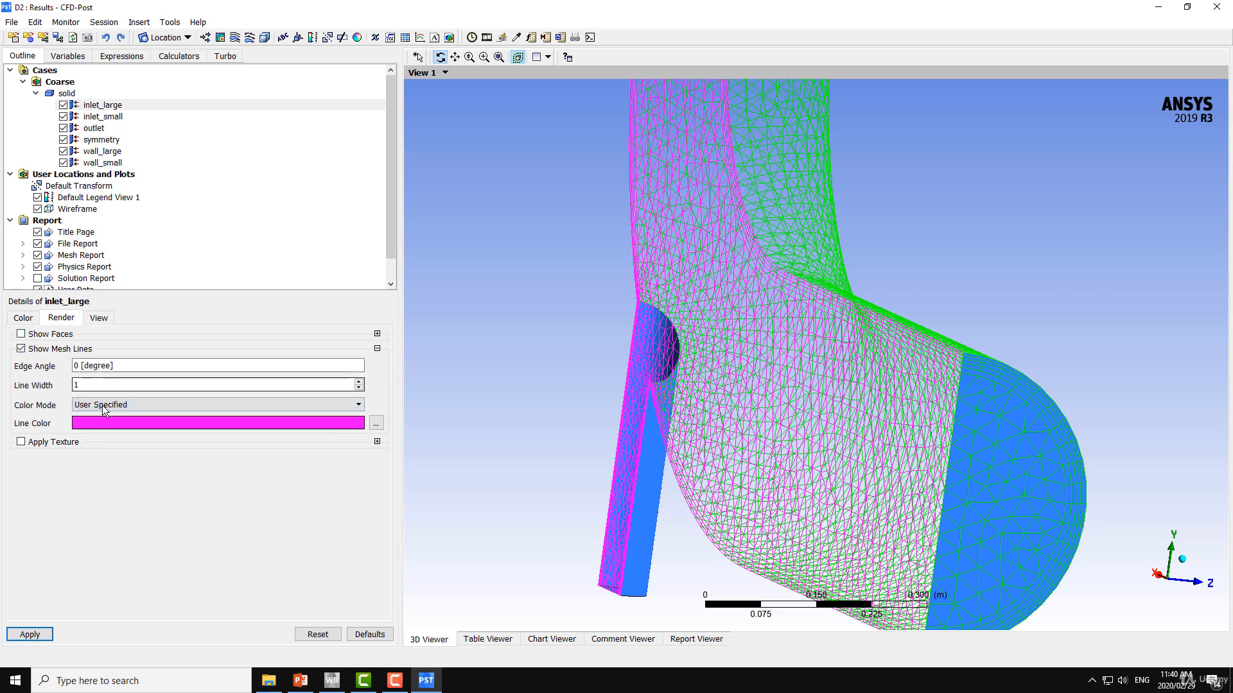
left_click(132, 423)
left_click(132, 422)
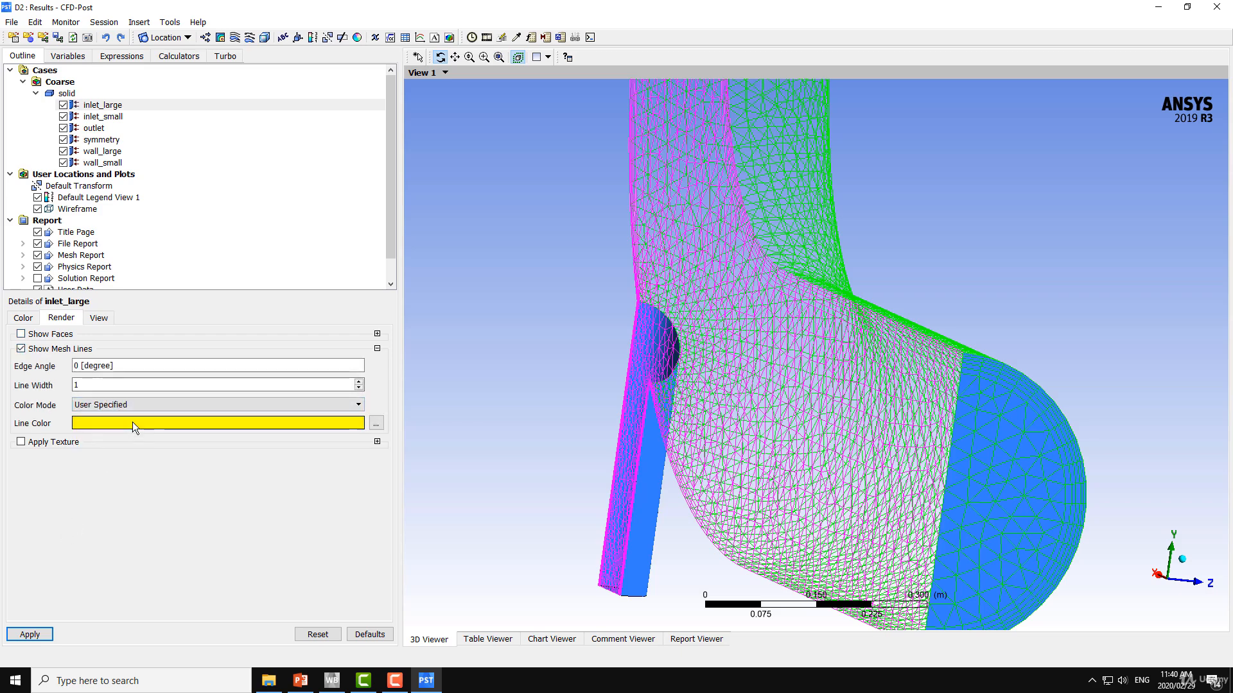
left_click(129, 421)
left_click(29, 634)
left_click_drag(443, 449, 482, 372)
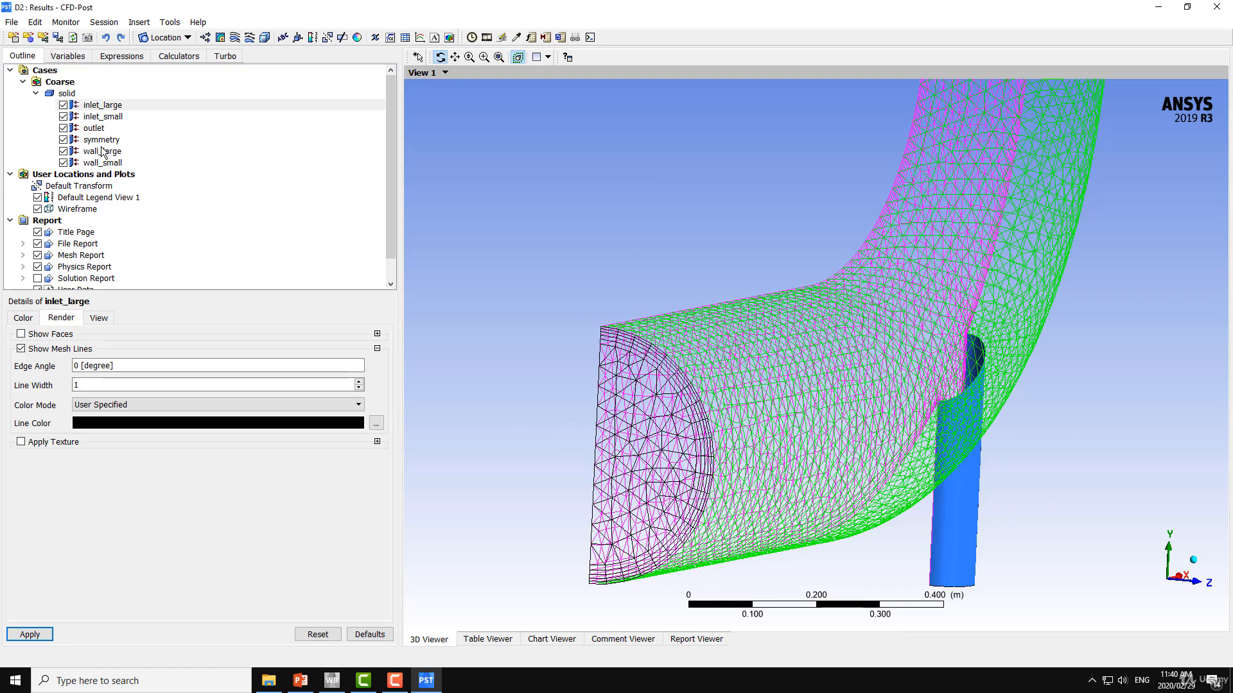
Turn the faces of the inlet_large boundary back on together with its mesh lines
left_click(21, 334)
left_click(34, 636)
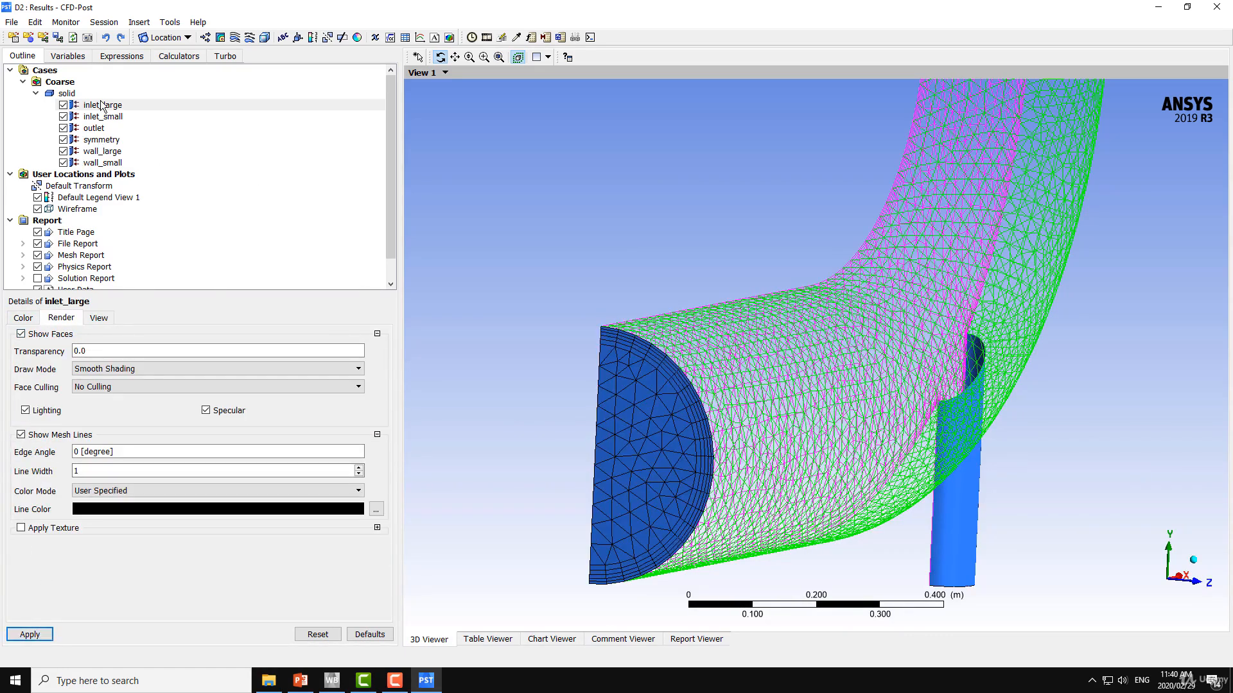
left_click_drag(631, 345, 568, 344)
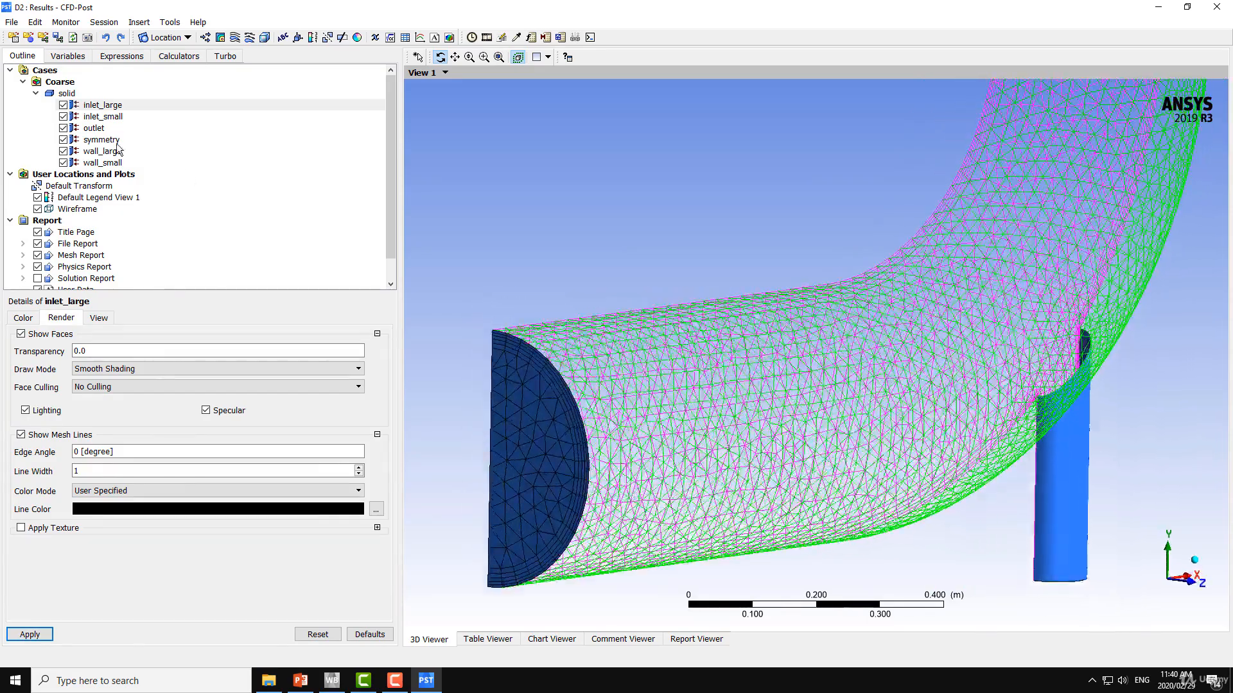
Show the faces of the symmetry boundary along with its magenta mesh lines
left_click(101, 139)
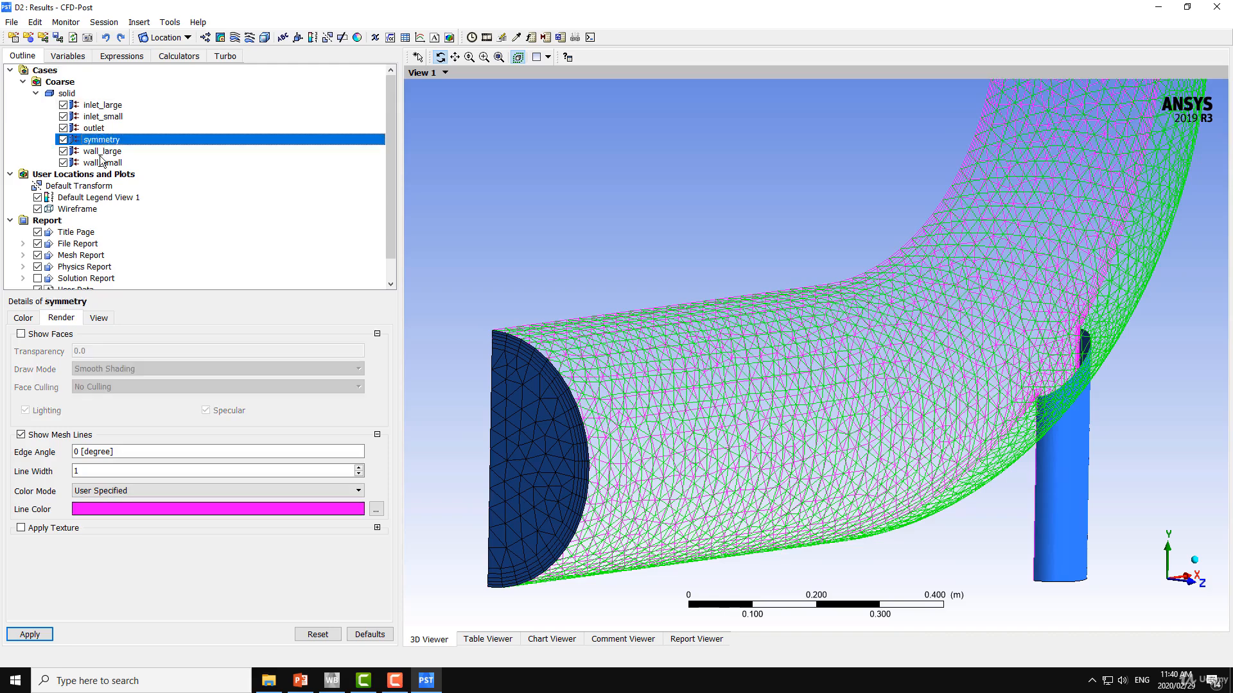
left_click(21, 334)
left_click(29, 635)
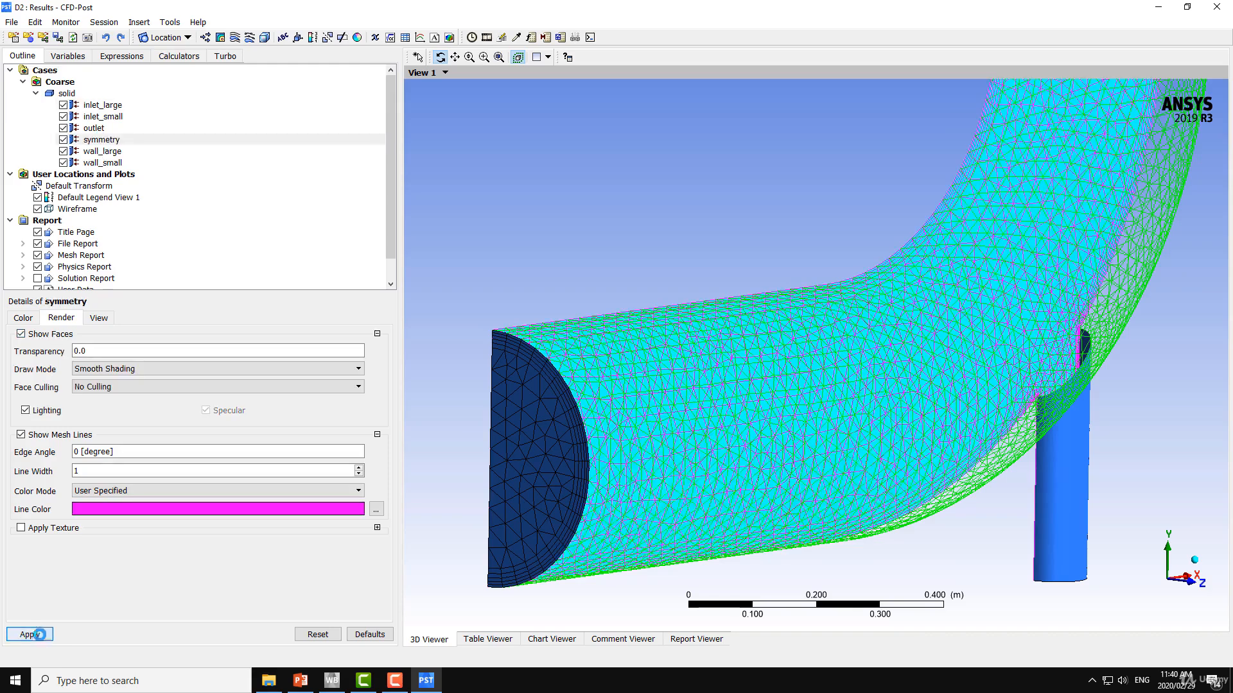
Show the faces of wall_large along with its green mesh lines, and view the elbow from several sides
left_click(102, 152)
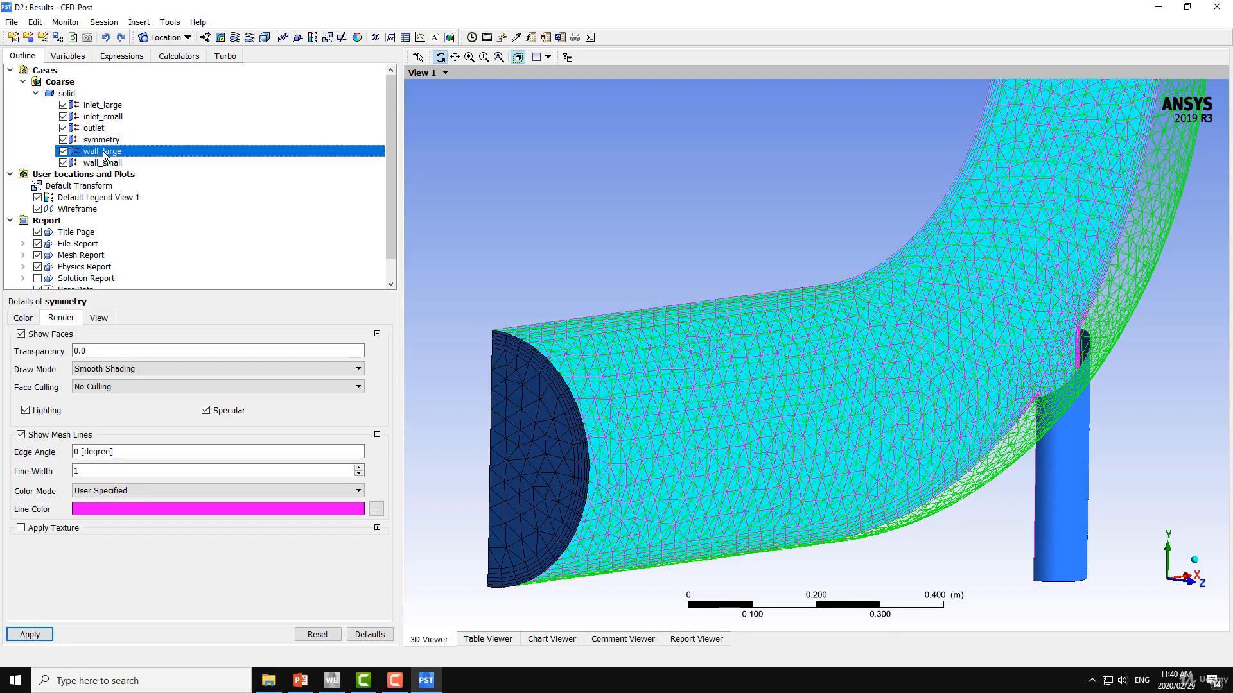
left_click(22, 336)
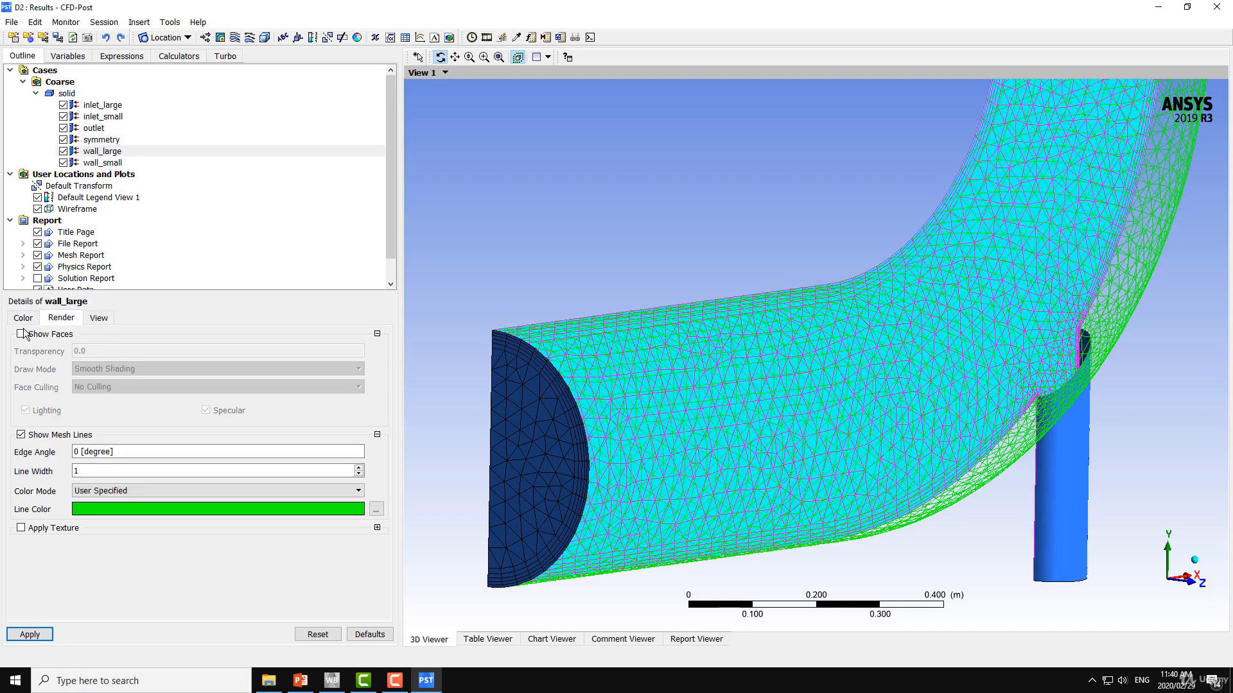
left_click(21, 334)
left_click(29, 635)
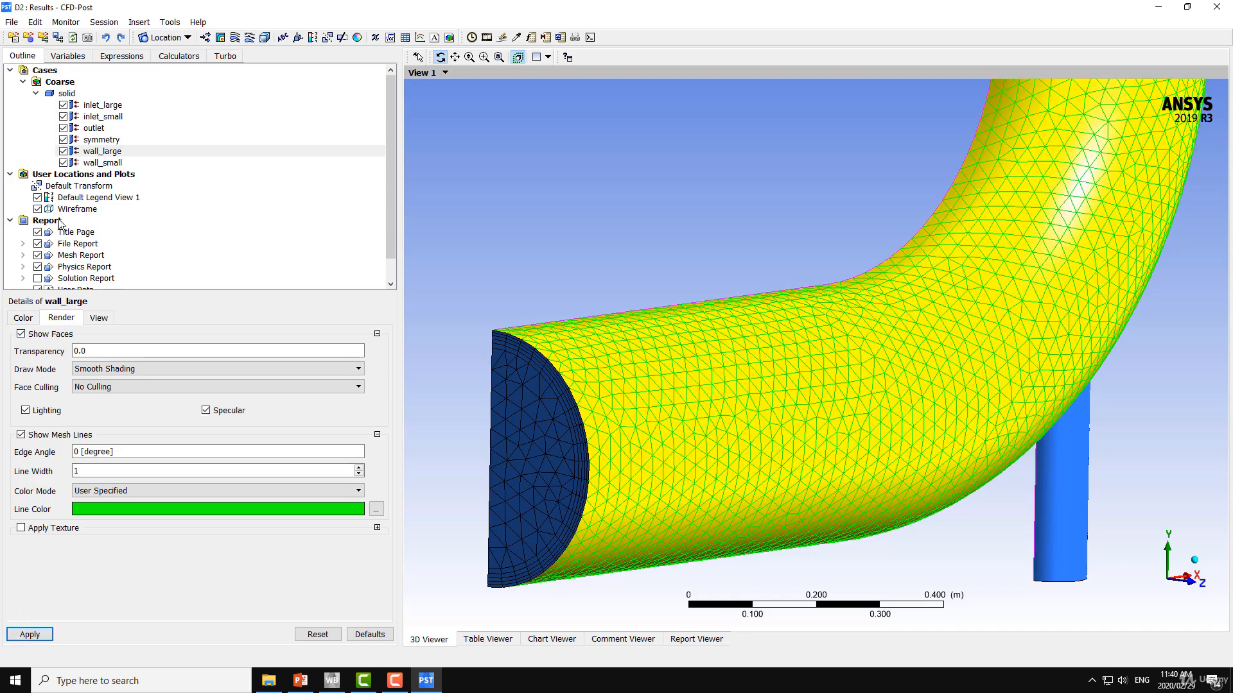
left_click_drag(570, 221, 674, 275)
middle_click_drag(673, 276, 691, 266, "ctrl")
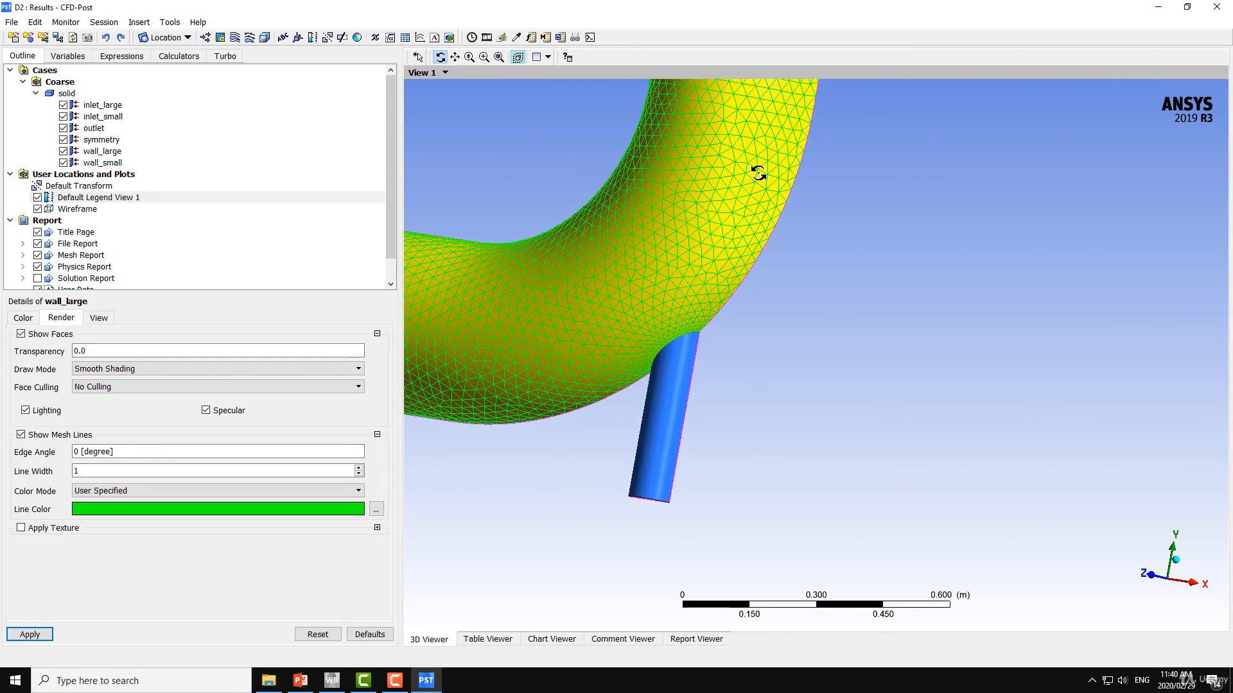
left_click_drag(673, 397, 777, 335)
left_click(99, 319)
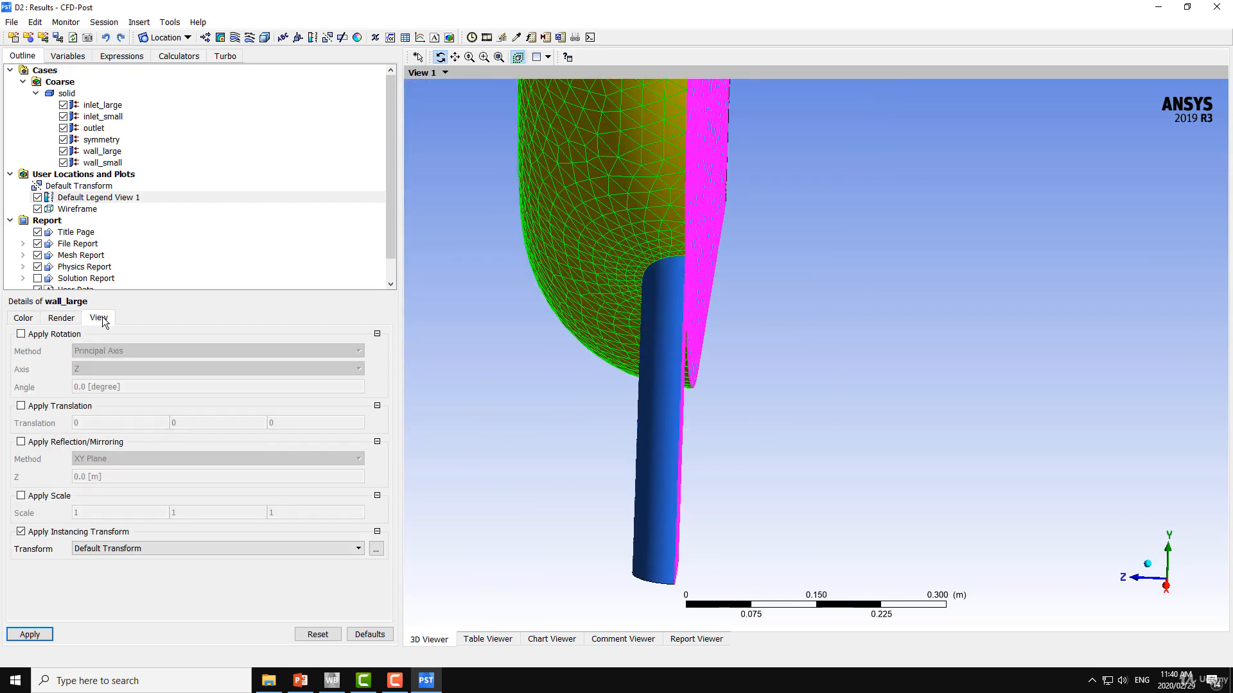
left_click(62, 319)
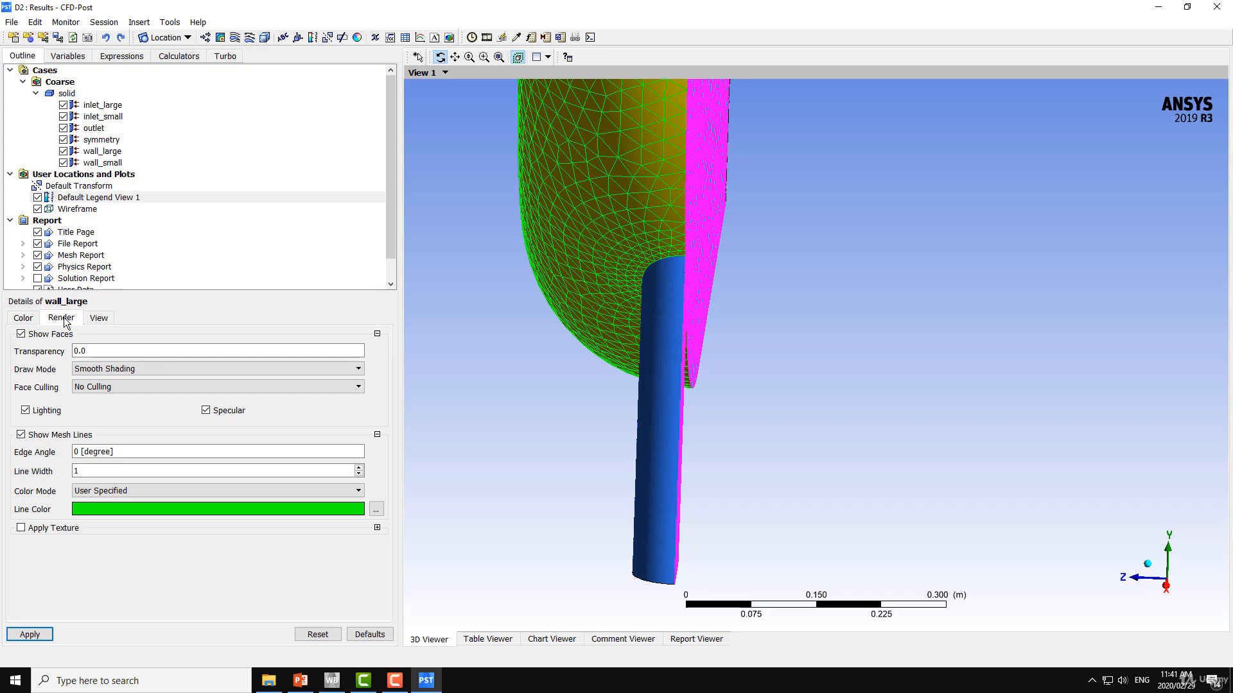
left_click(99, 351)
left_click_drag(75, 359, 97, 363)
left_click(158, 361)
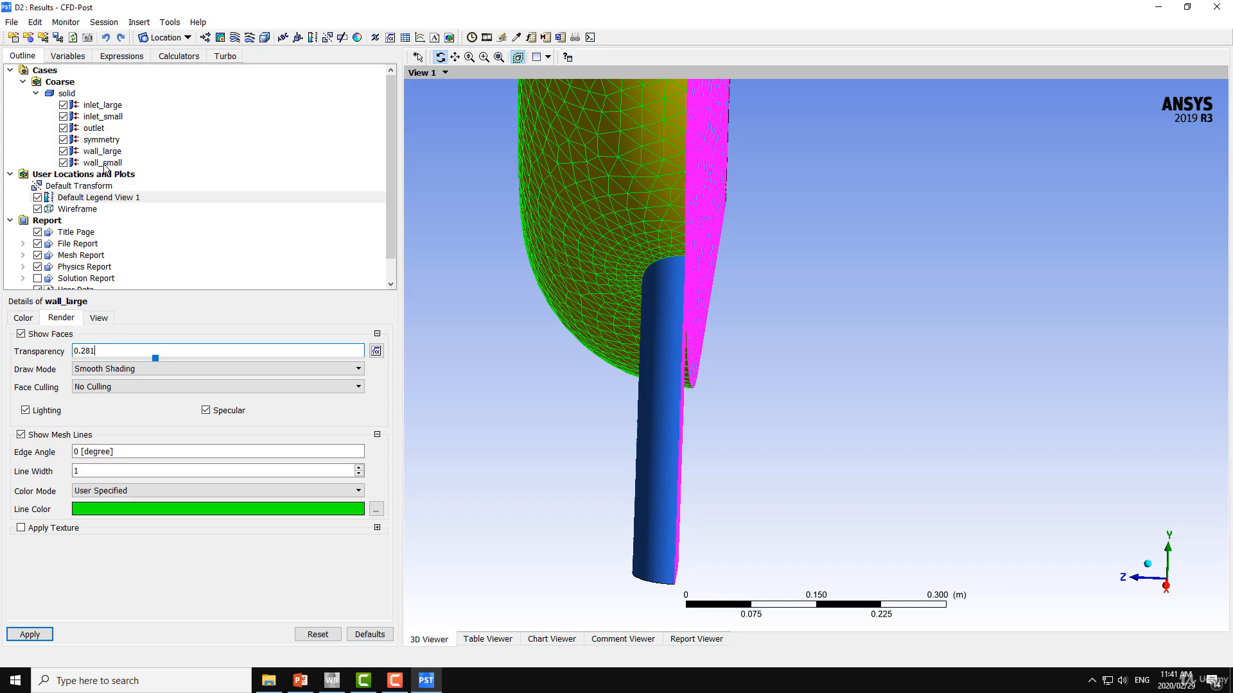
Set the face transparency of wall_large to 0.672 and inspect the elbow's interior through the wall
left_click(101, 154)
left_click(120, 351)
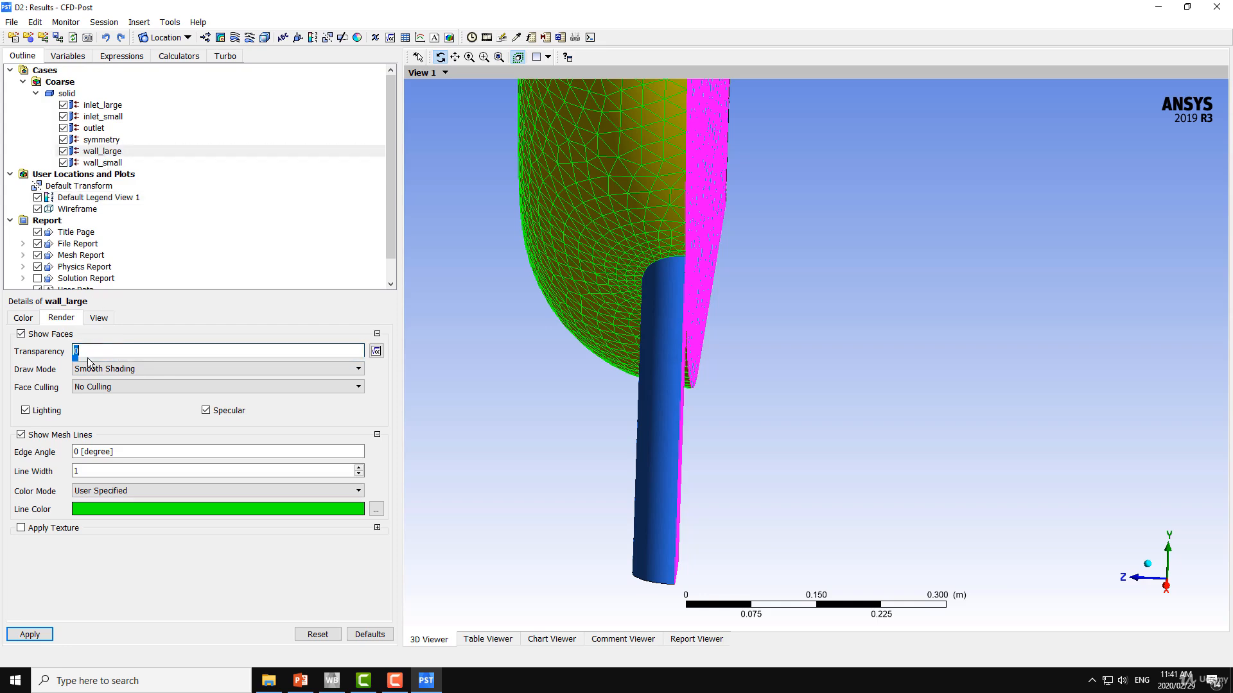
left_click_drag(76, 359, 269, 360)
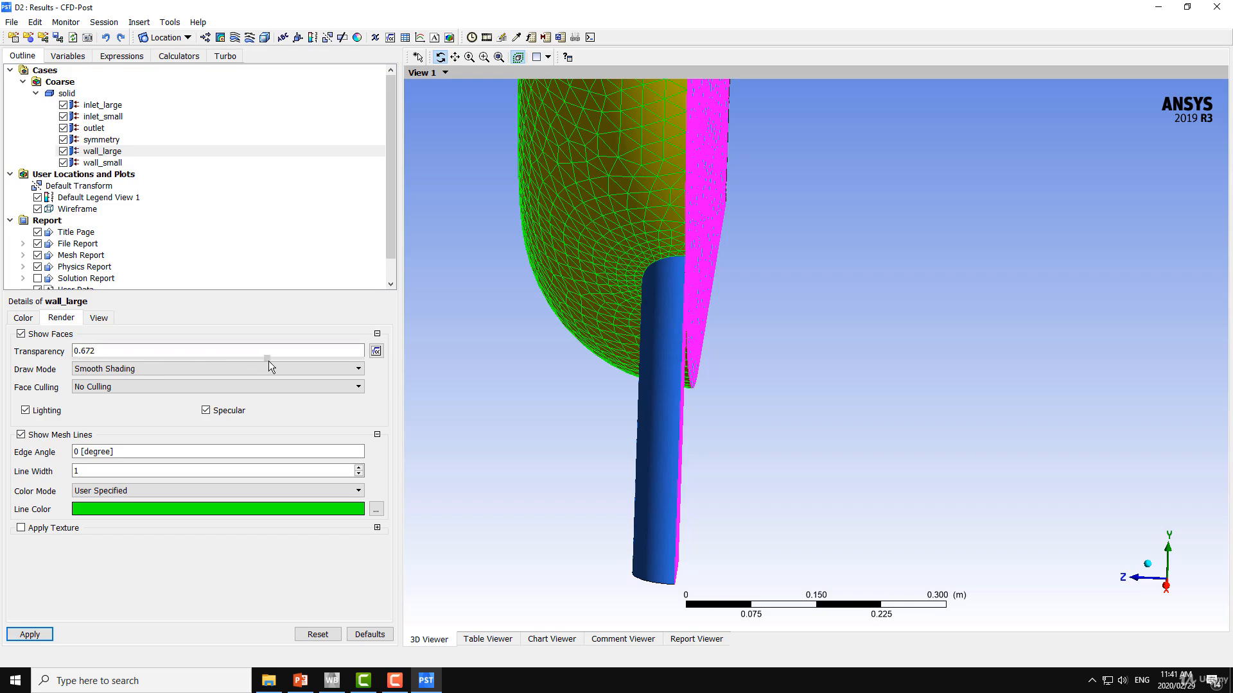
left_click(31, 634)
left_click_drag(562, 304, 694, 156)
scroll(711, 271, "up", 4)
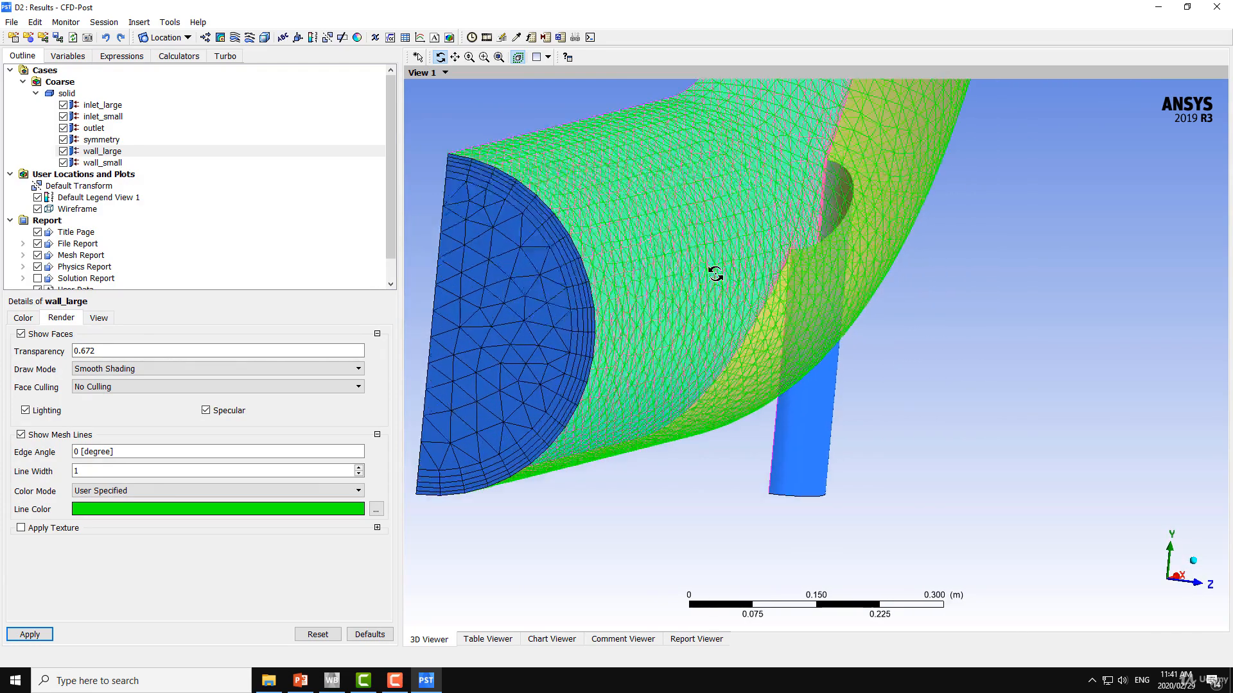
middle_click_drag(724, 273, 732, 312, "ctrl")
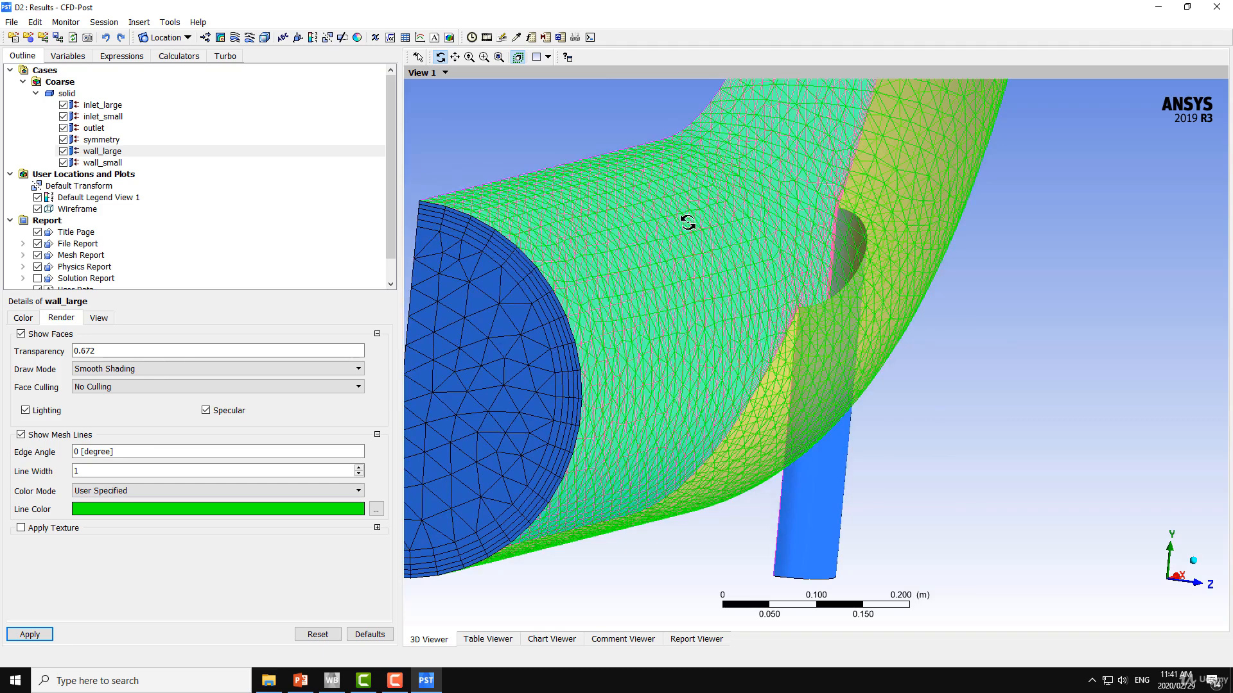